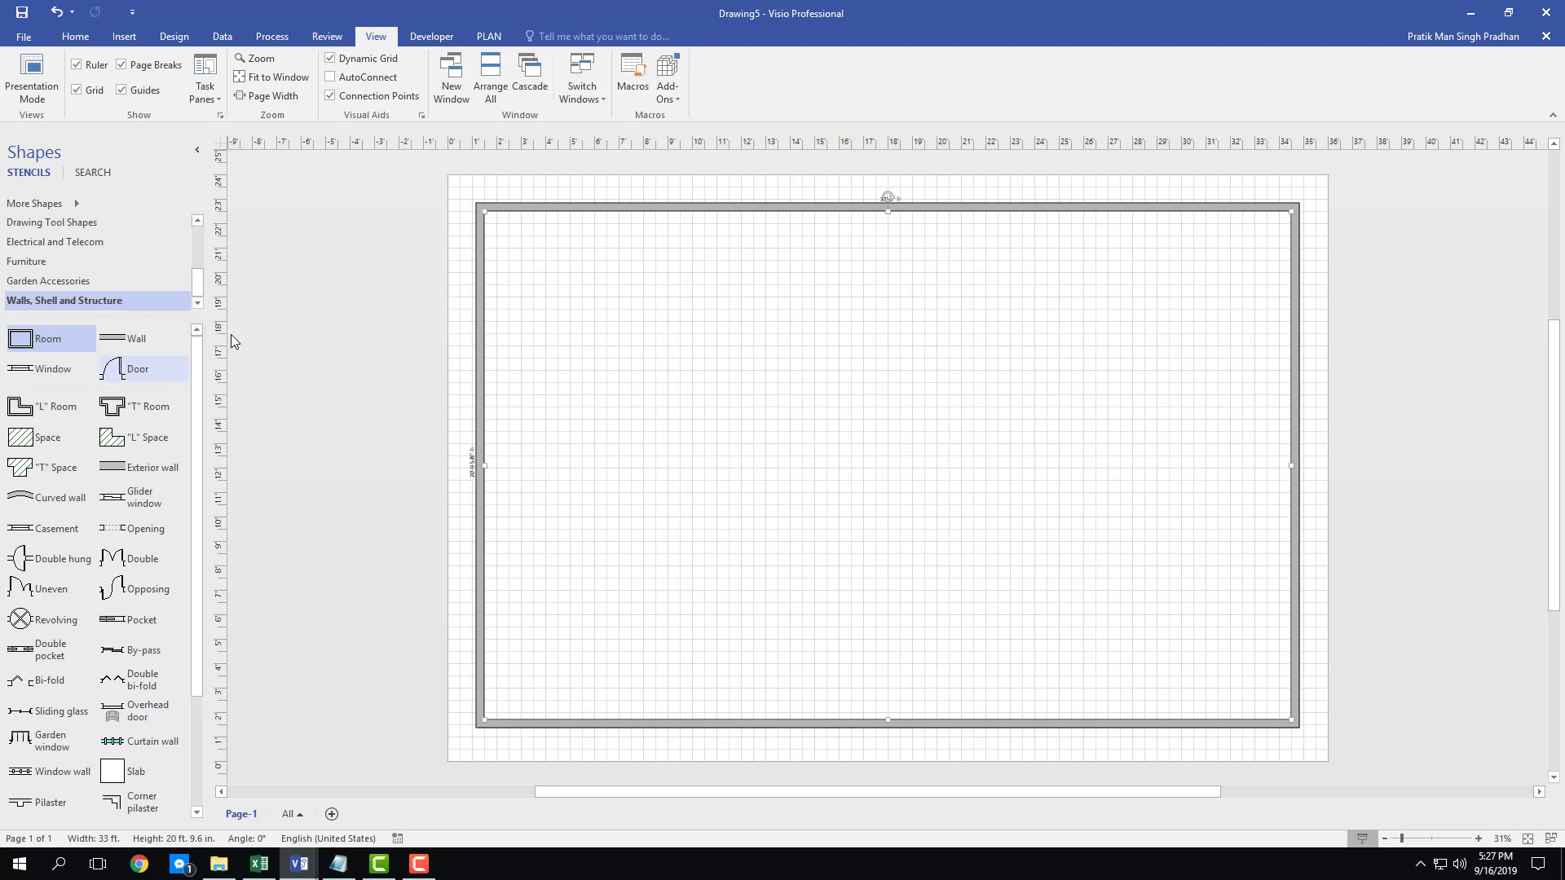
# Add a vertical partition wall about 20 ft 9.6 in long, spanning the room's full height and leaving the narrower room on its left
pyautogui.moveTo(130, 340); pyautogui.dragTo(846, 212)
pyautogui.moveTo(945, 210); pyautogui.dragTo(748, 728)
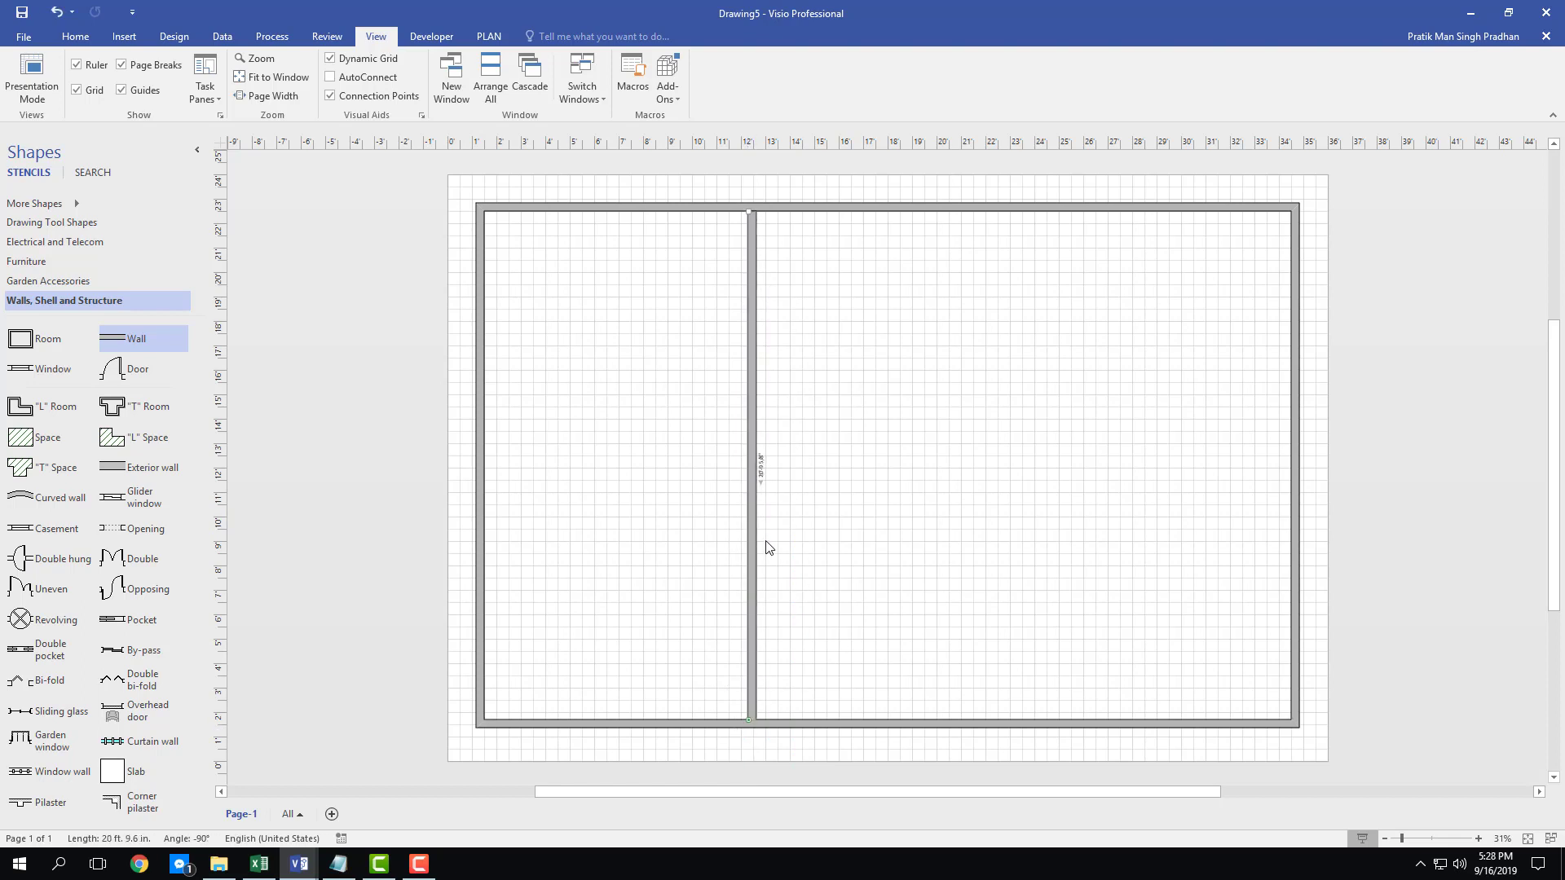
pyautogui.click(871, 361)
pyautogui.click(749, 237)
pyautogui.moveTo(749, 206); pyautogui.dragTo(748, 203)
pyautogui.click(822, 280)
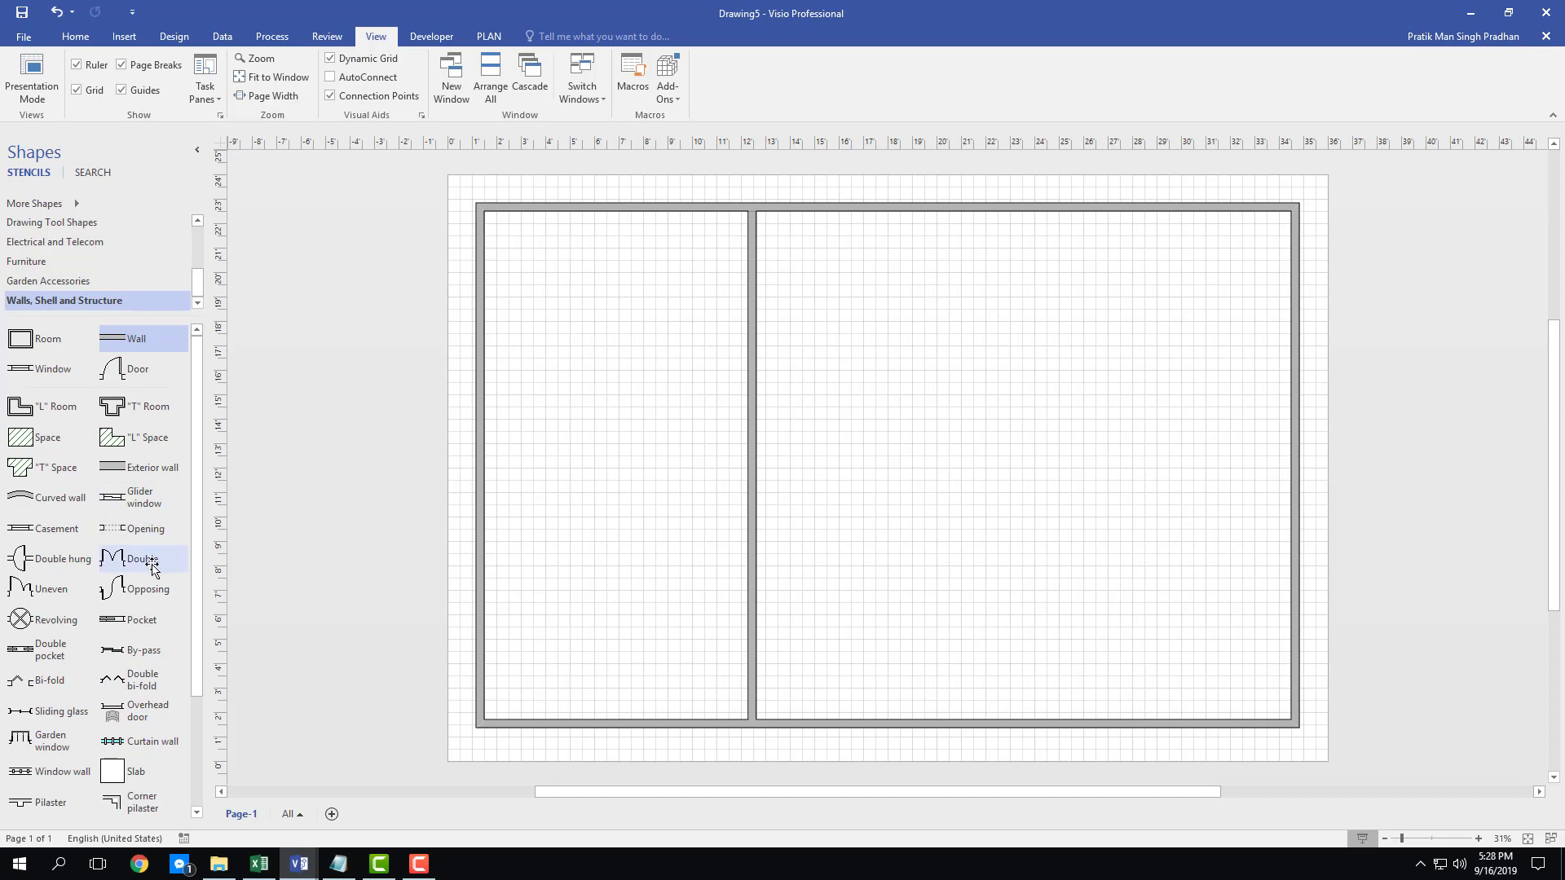
# Place a double door low in the room's right wall and a window wall along the middle of the left wall
pyautogui.scroll(-1, 84, 621)
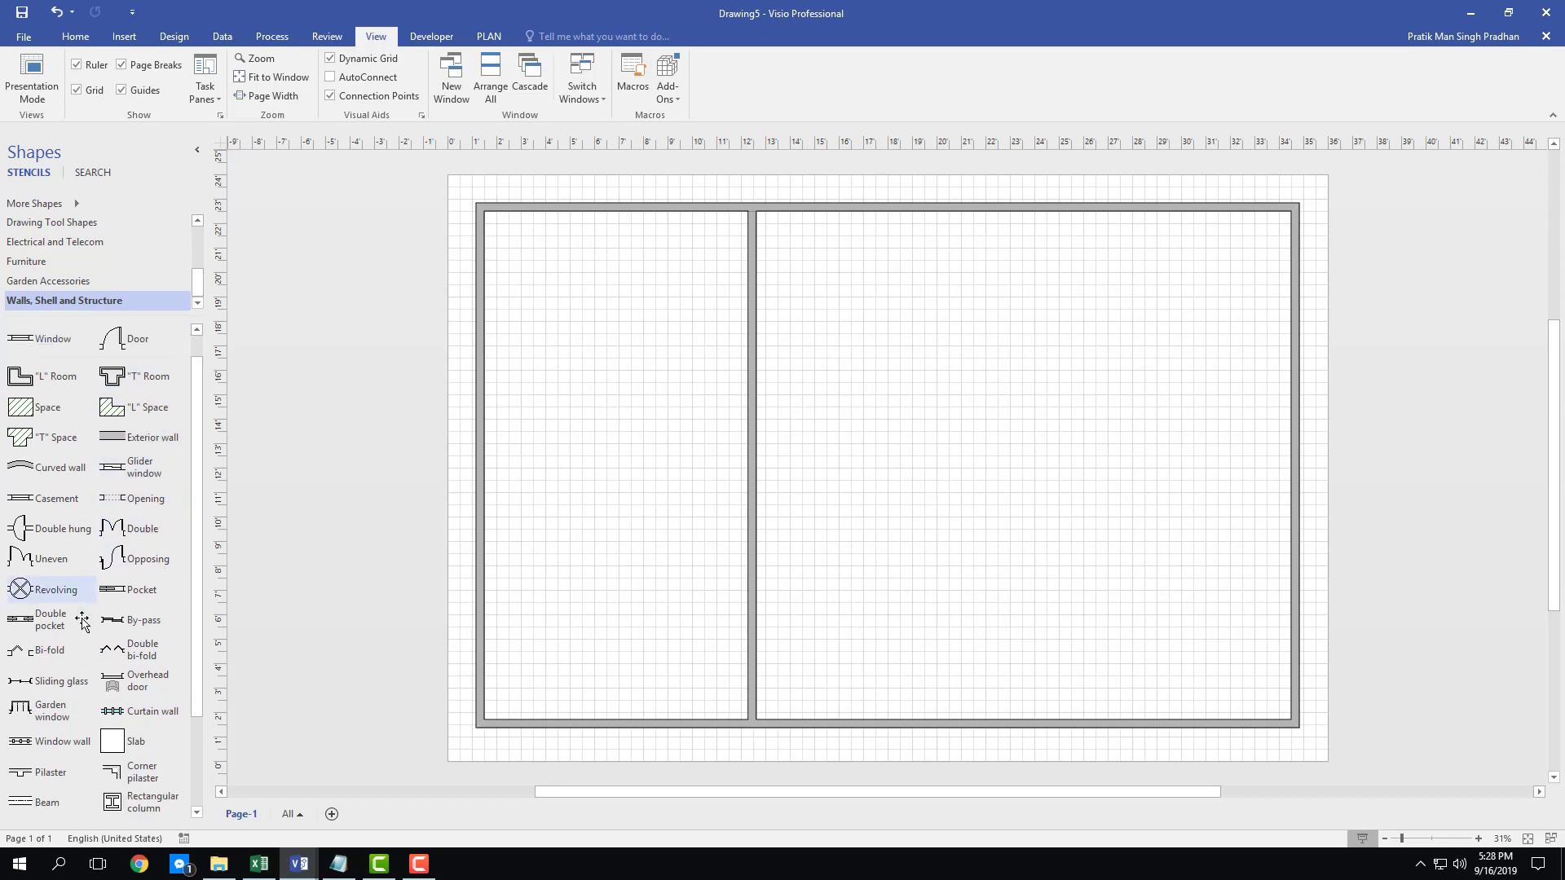
pyautogui.scroll(1, 86, 619)
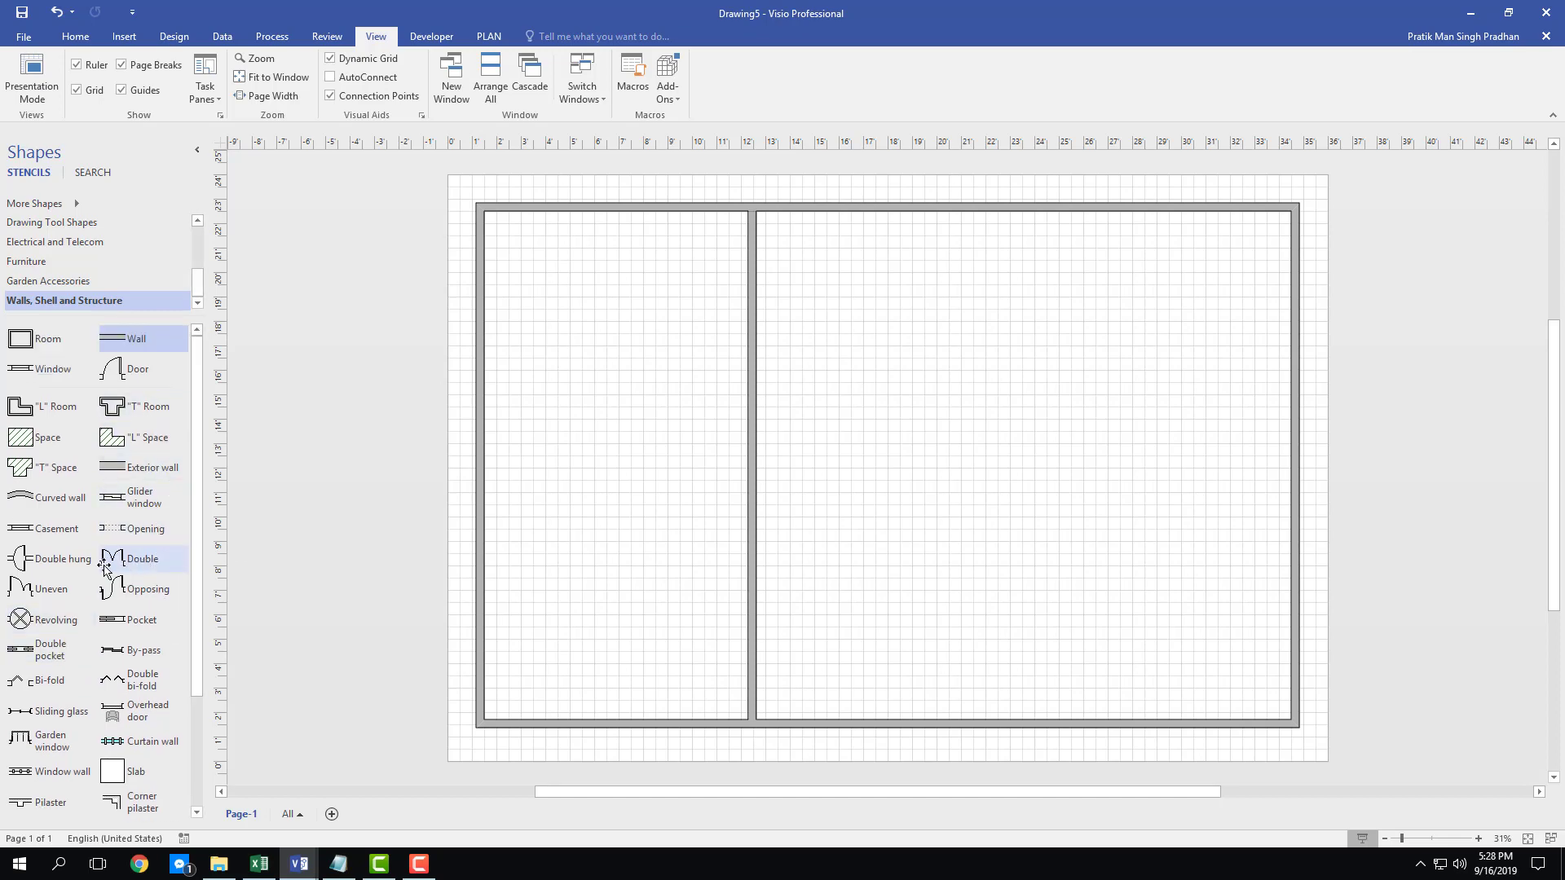
pyautogui.moveTo(104, 568); pyautogui.dragTo(1298, 469)
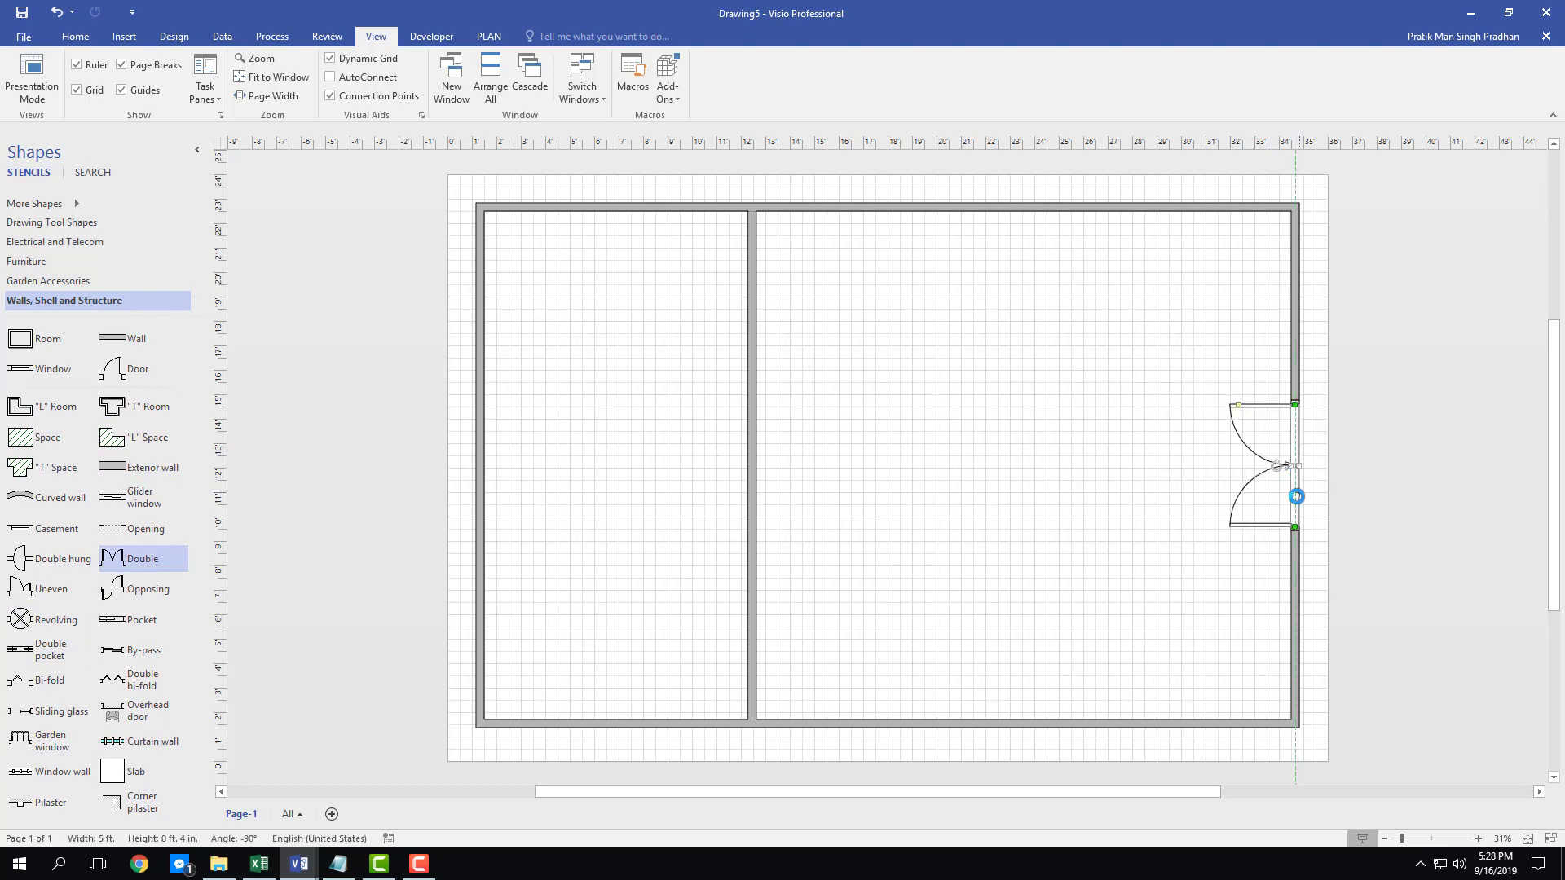
pyautogui.moveTo(1289, 407); pyautogui.dragTo(1291, 554)
pyautogui.click(1058, 573)
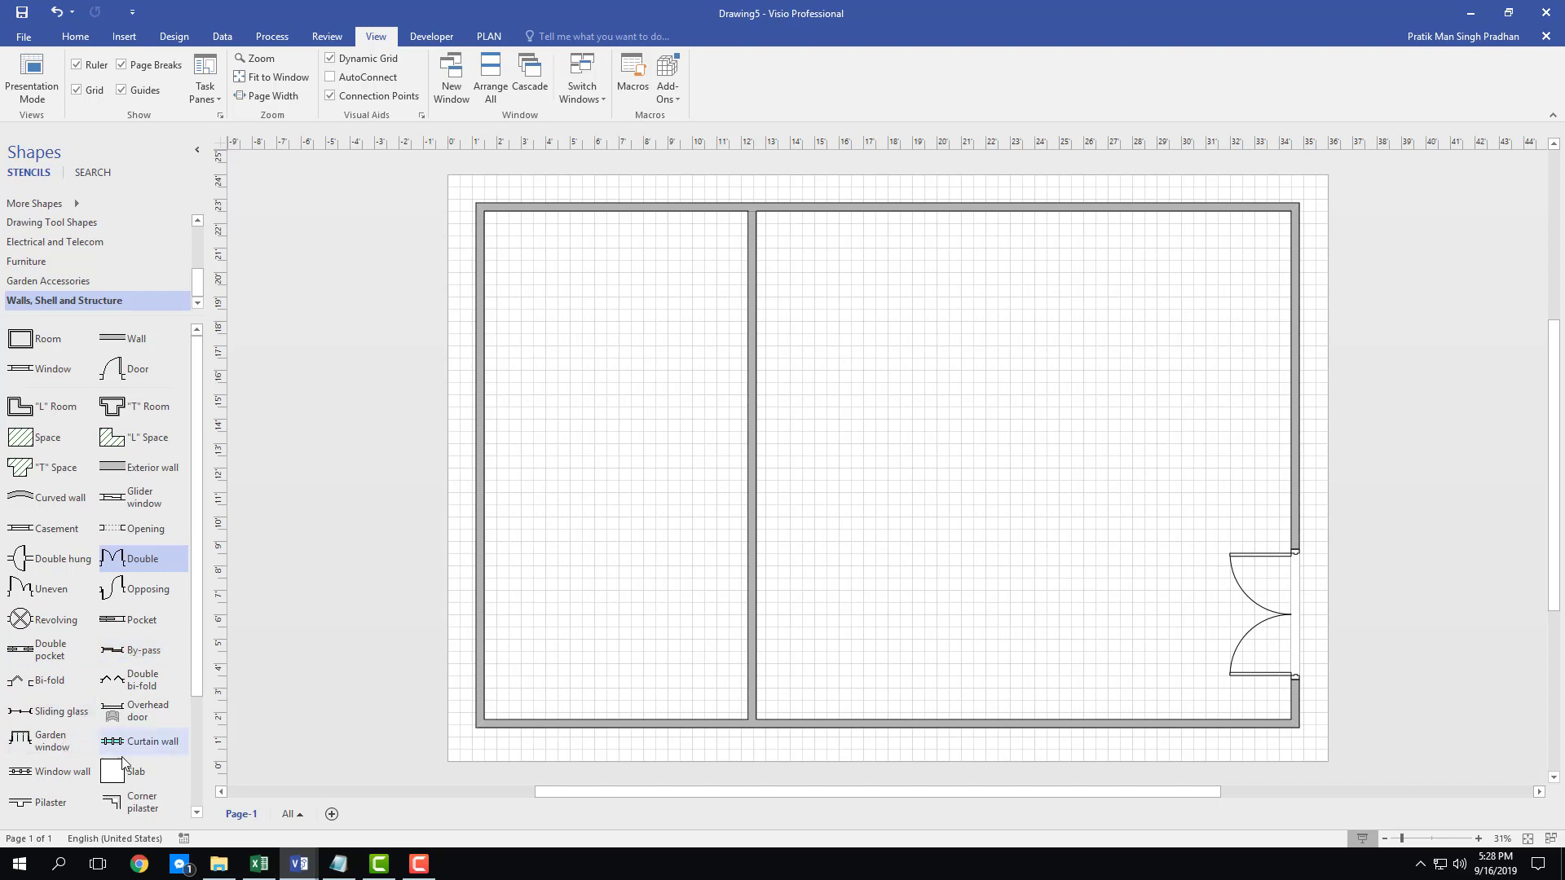
pyautogui.click(27, 775)
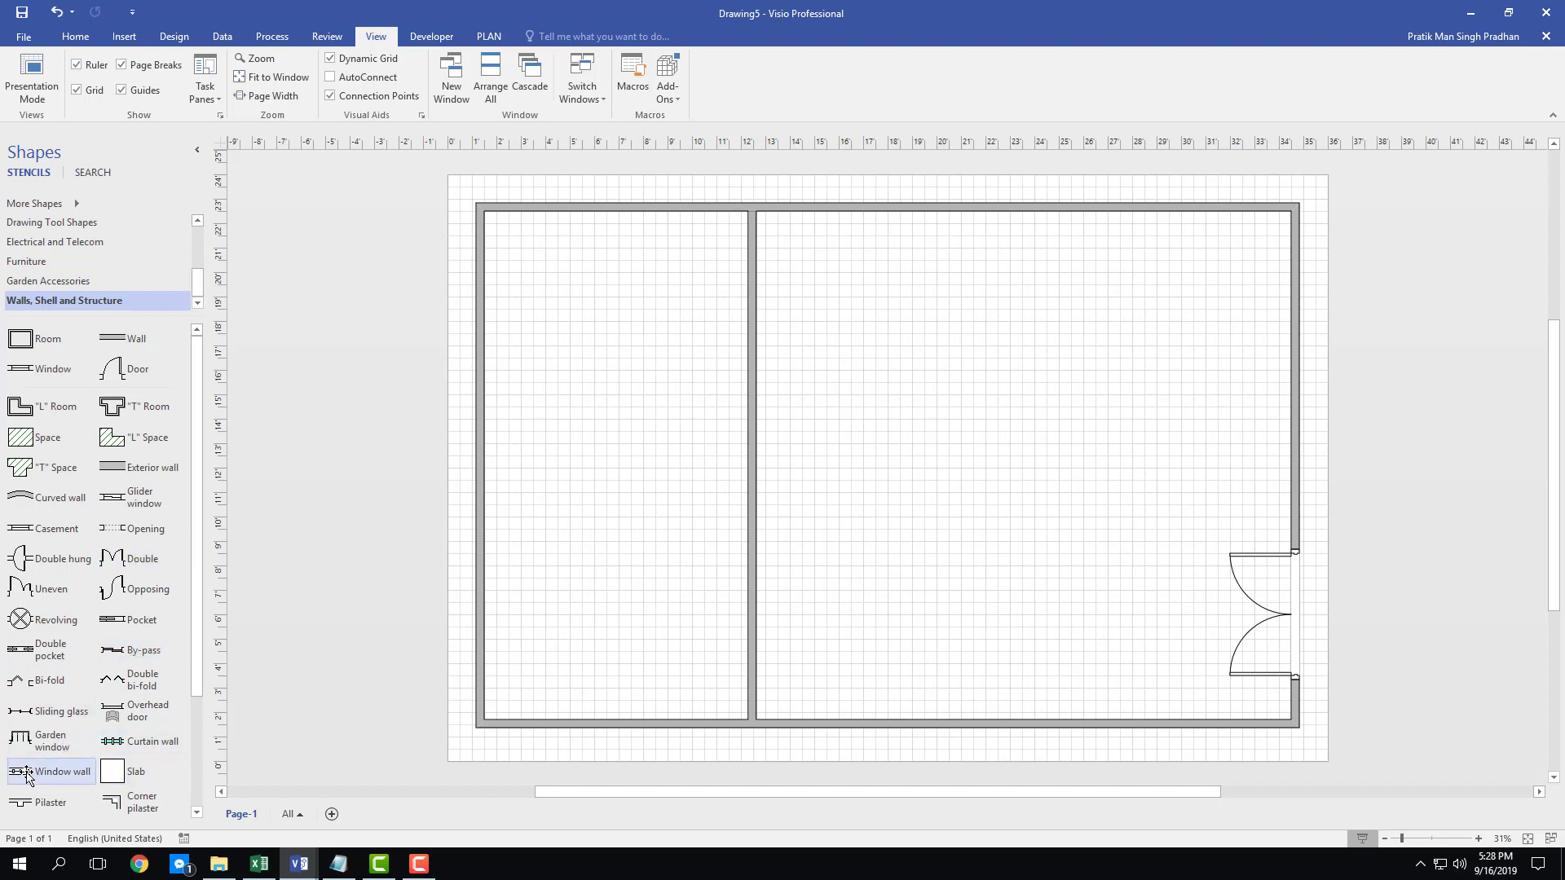
pyautogui.moveTo(380, 690); pyautogui.dragTo(480, 504)
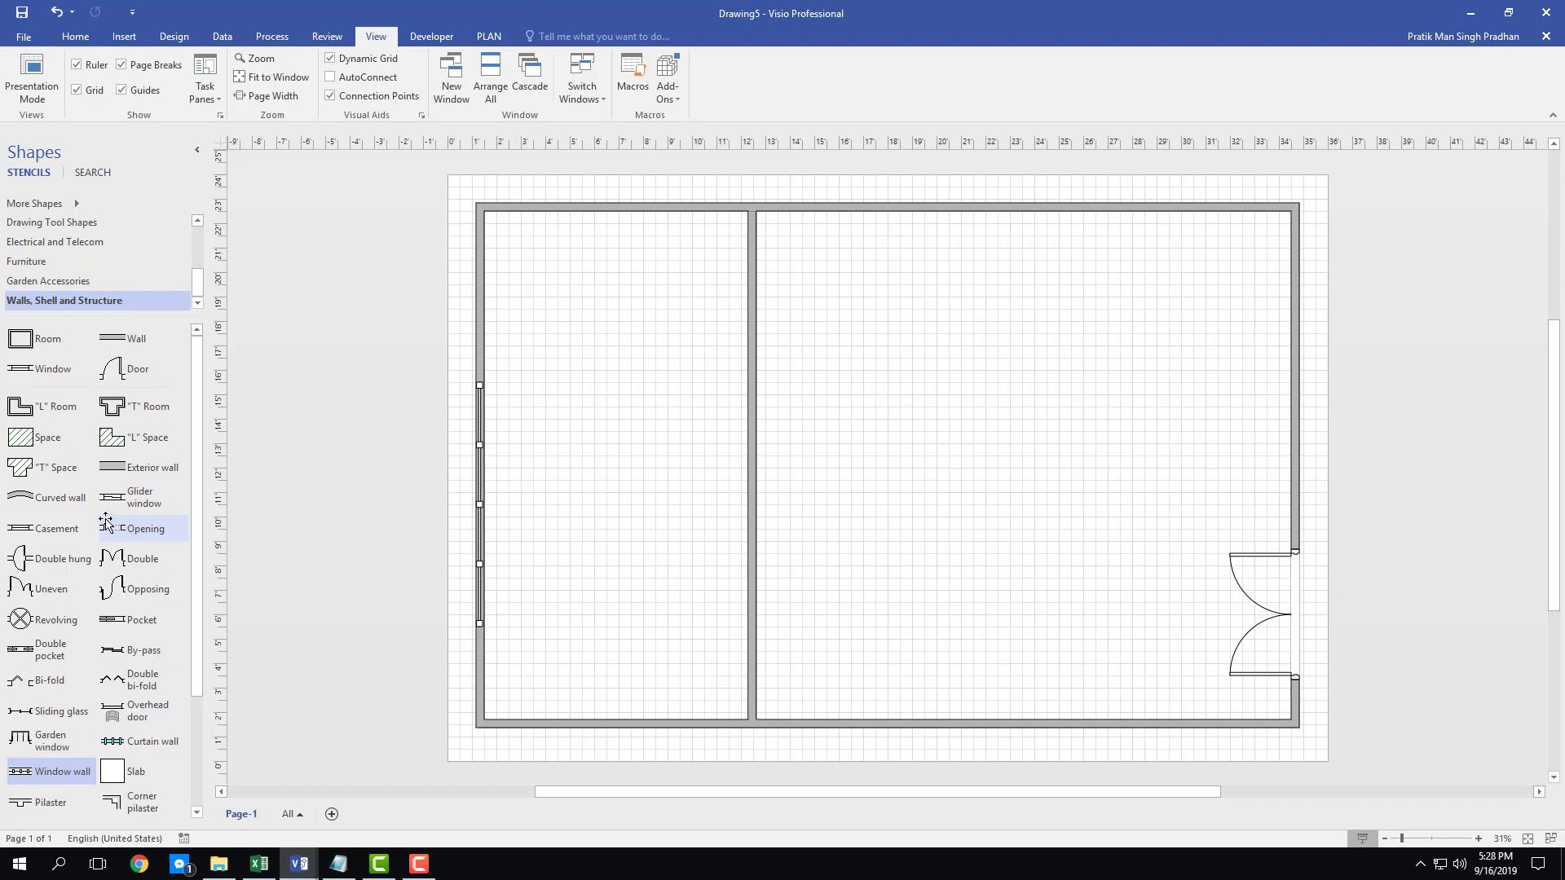
pyautogui.scroll(-1, 106, 524)
pyautogui.moveTo(32, 467); pyautogui.dragTo(896, 630)
pyautogui.moveTo(998, 622); pyautogui.dragTo(858, 720)
pyautogui.moveTo(814, 621); pyautogui.dragTo(966, 623)
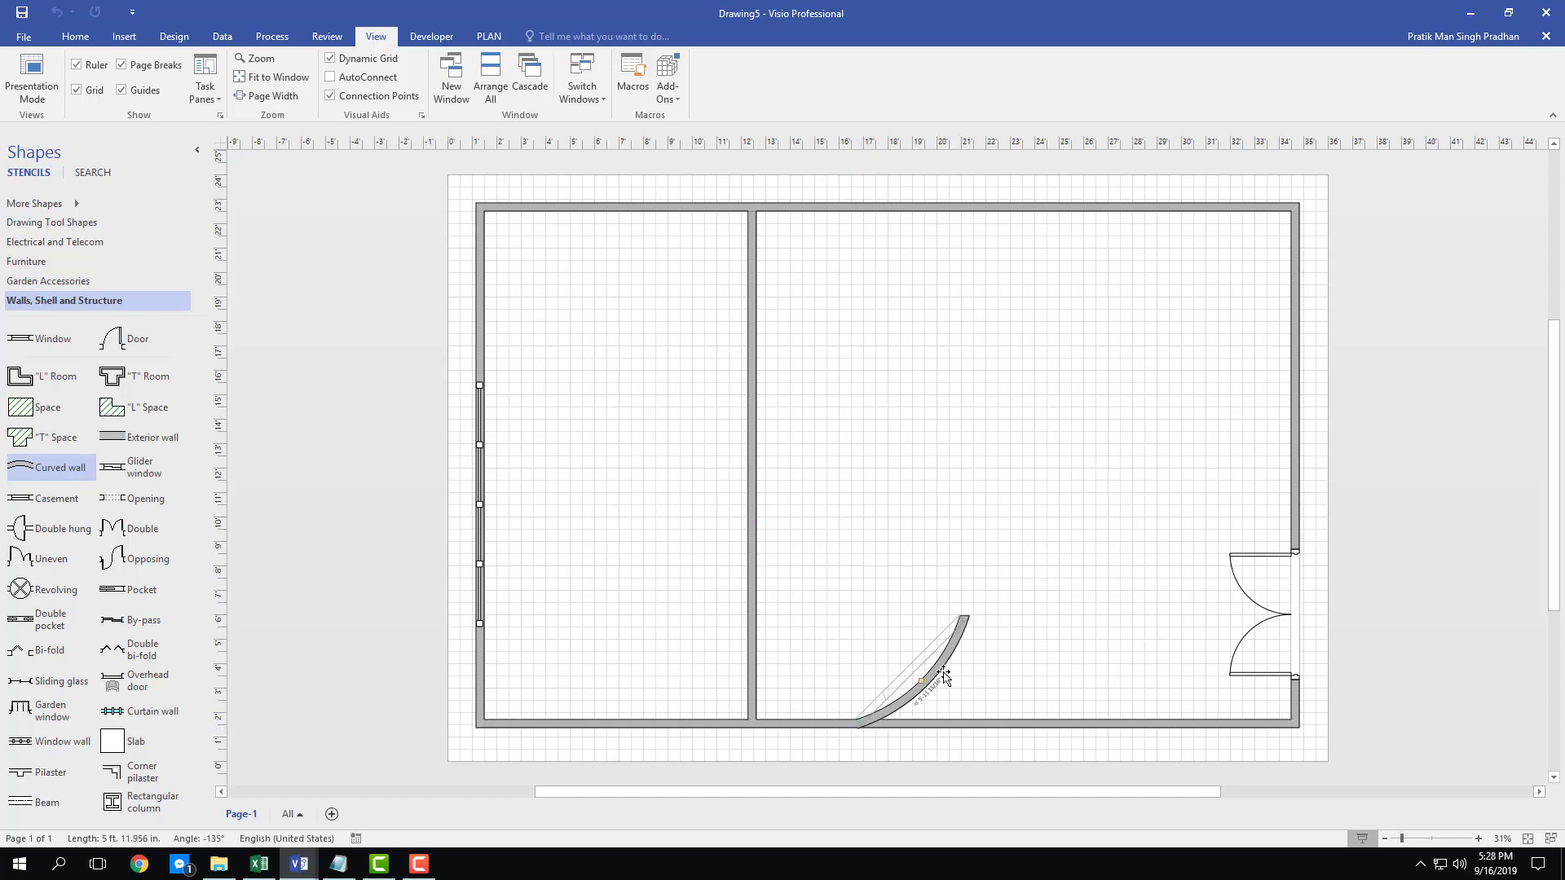
pyautogui.click(940, 667)
pyautogui.press('Delete')
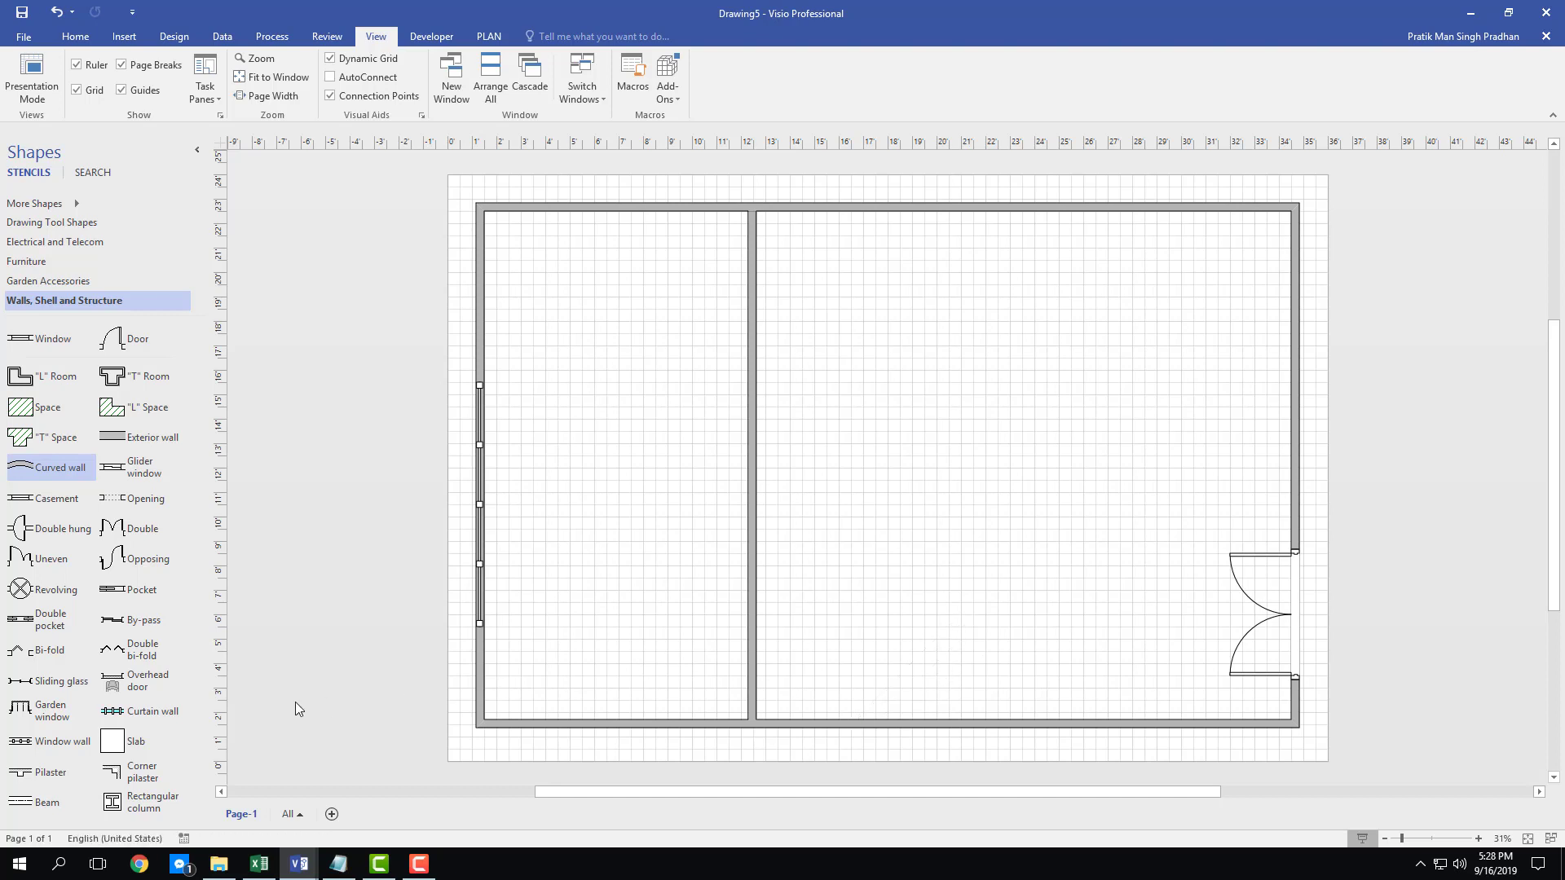
# Place a 6 ft wide overhead door in the upper wall of the larger room
pyautogui.moveTo(138, 680); pyautogui.dragTo(976, 207)
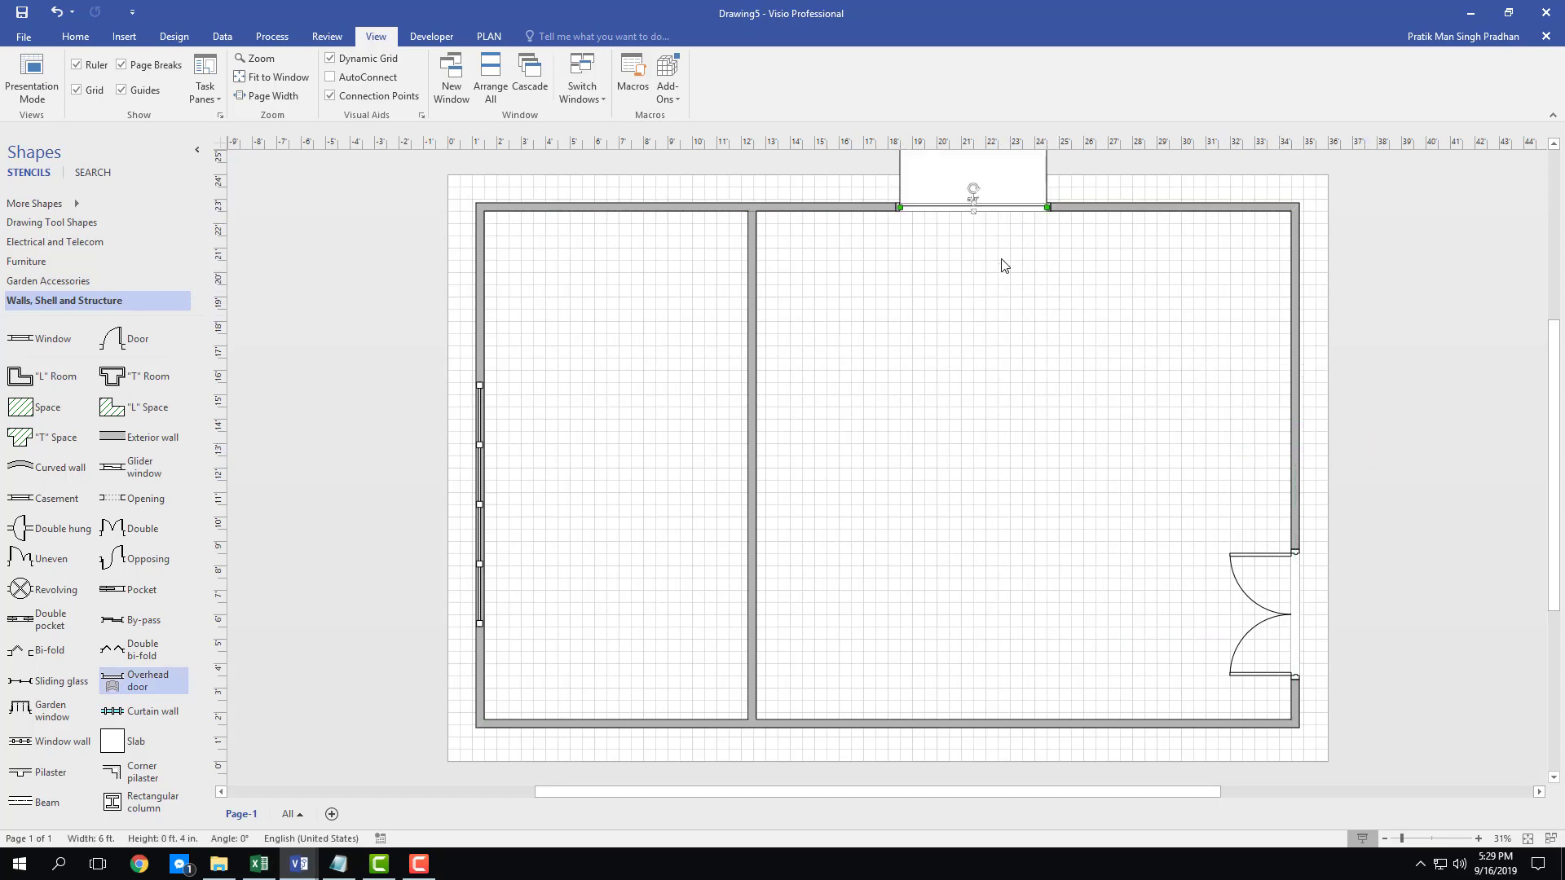
pyautogui.click(978, 424)
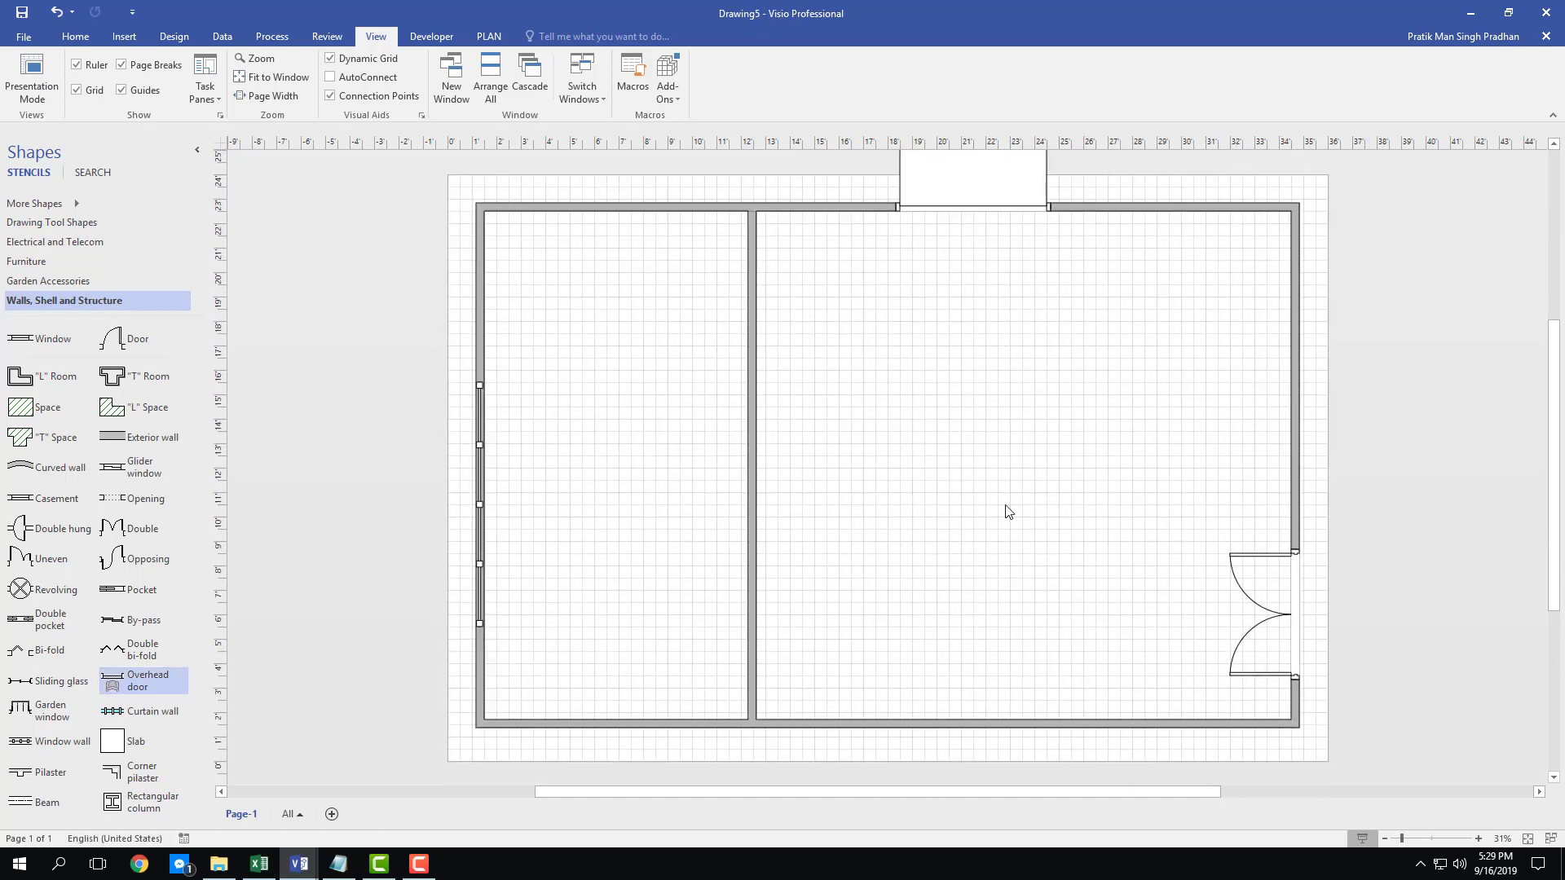
pyautogui.click(995, 201)
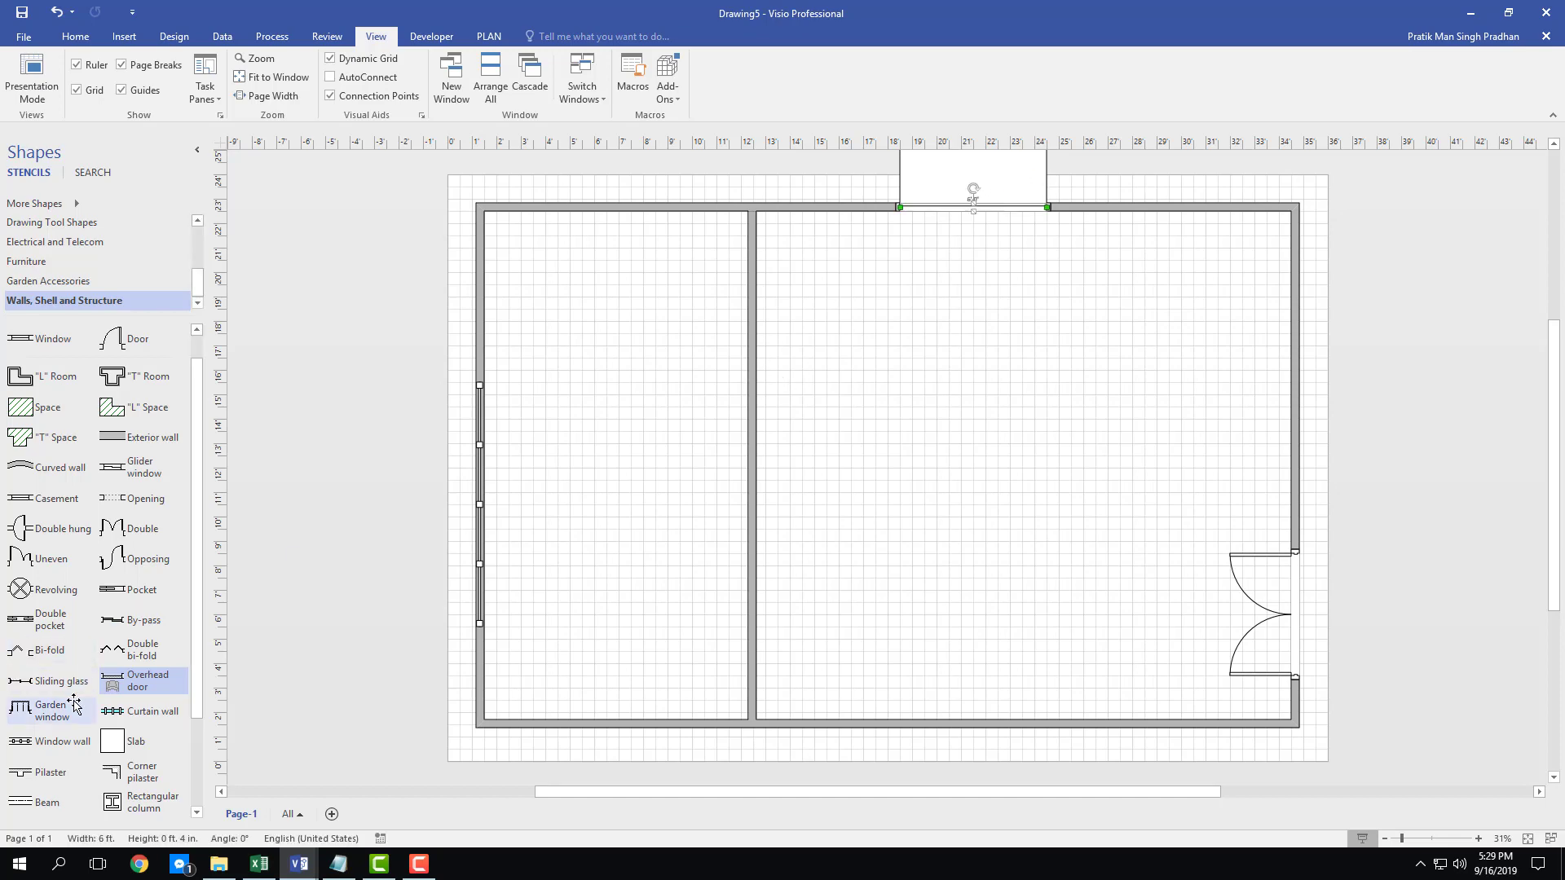
# Place a sliding glass door in the partition wall and widen it downward to about 11 ft 9 in
pyautogui.moveTo(51, 681); pyautogui.dragTo(752, 439)
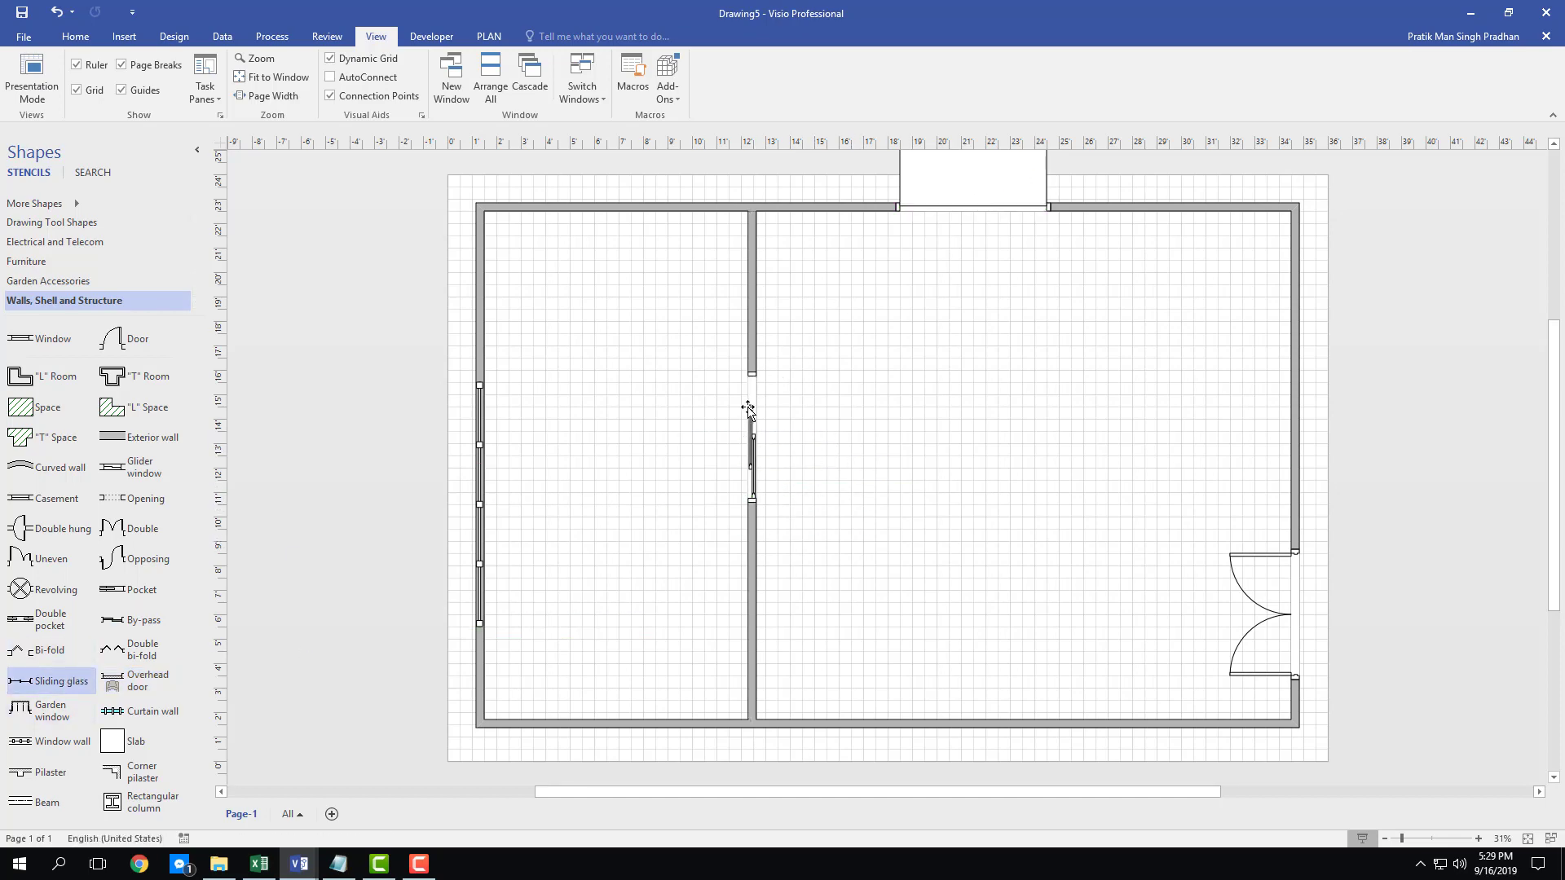
pyautogui.moveTo(751, 500); pyautogui.dragTo(752, 664)
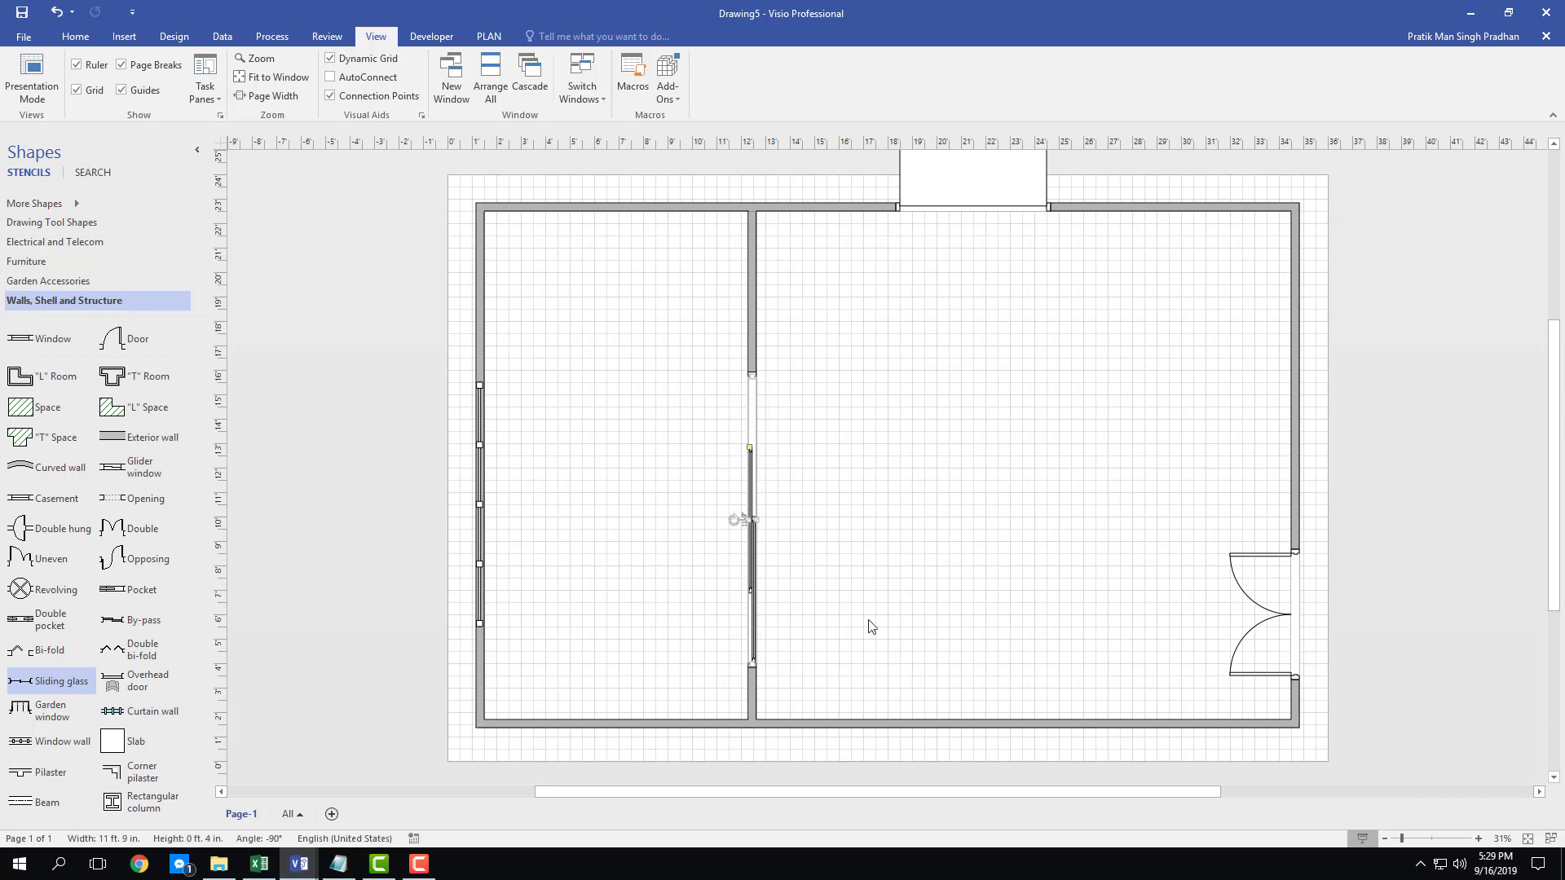
pyautogui.click(881, 617)
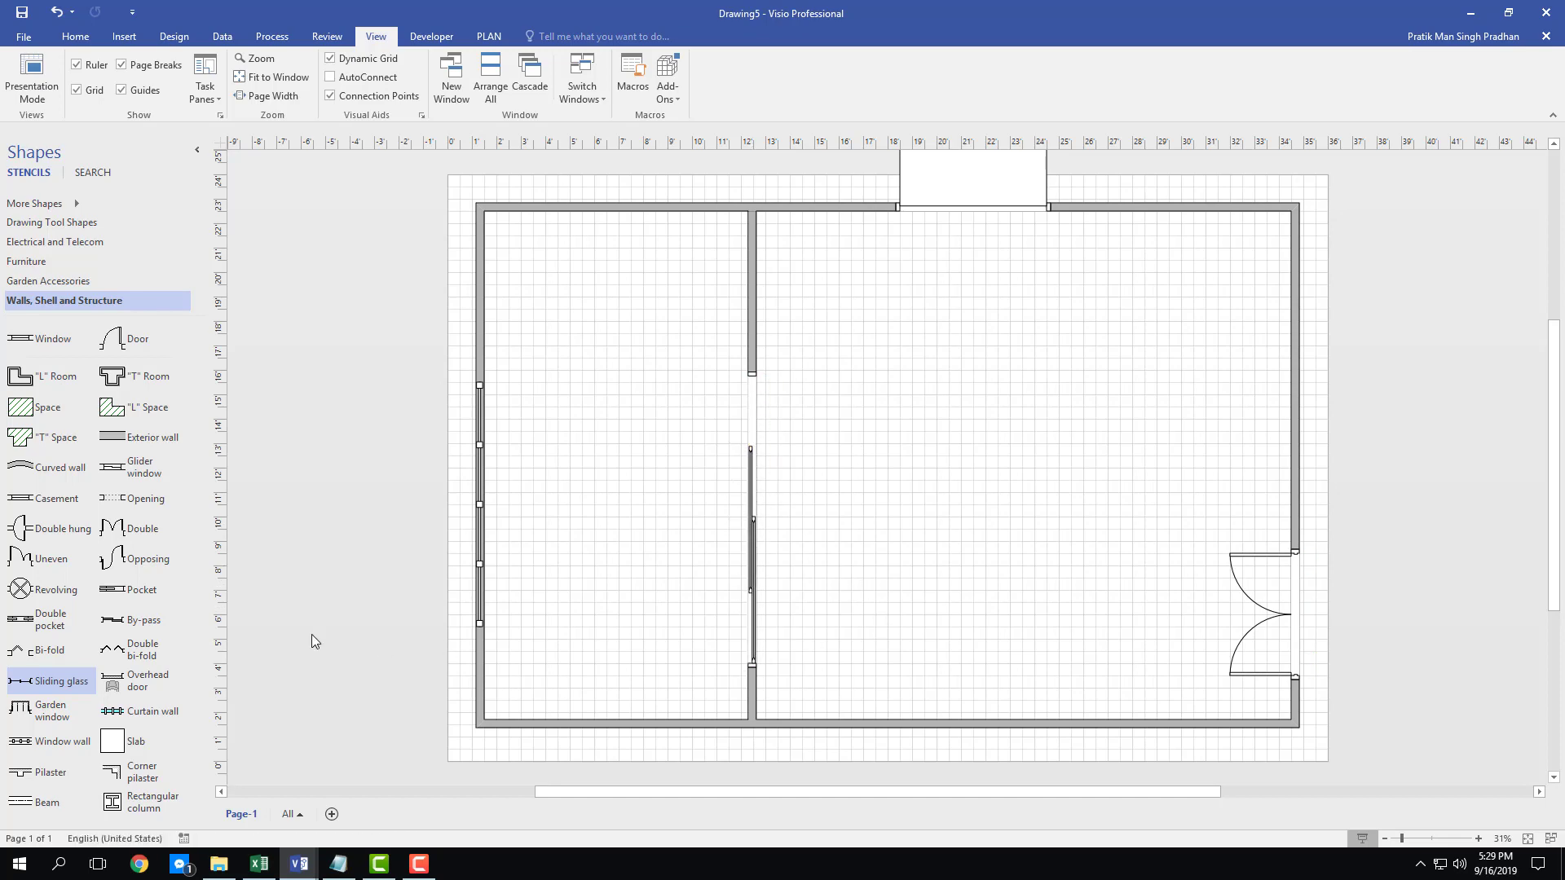
# Place a Brick Pathway 1 horizontally outside the double door and lengthen it to about 11 ft 6 in
pyautogui.scroll(-3, 142, 570)
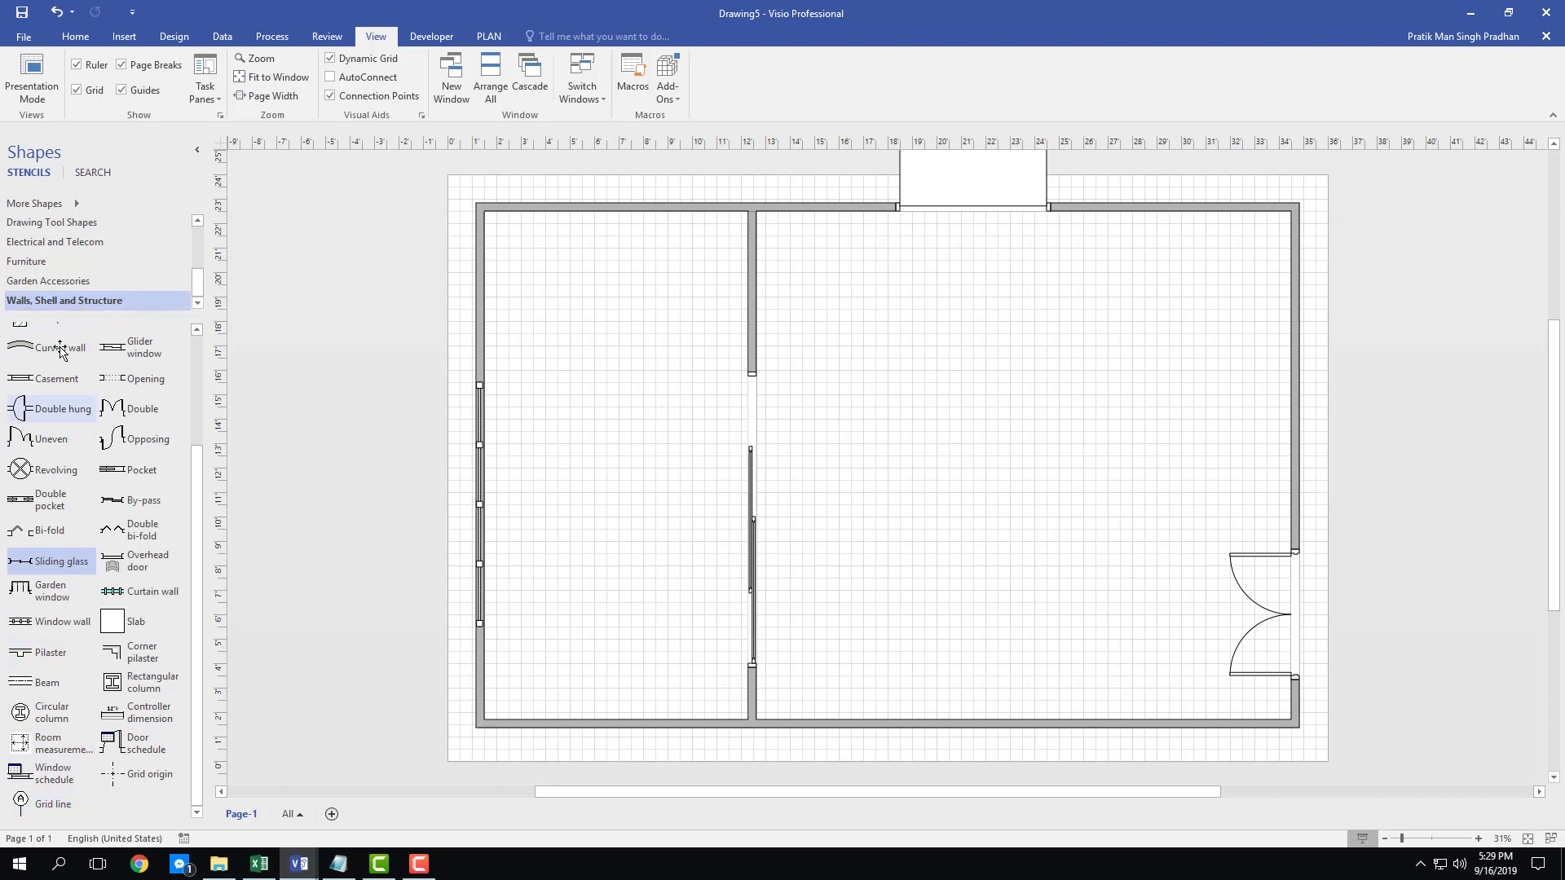
pyautogui.click(50, 281)
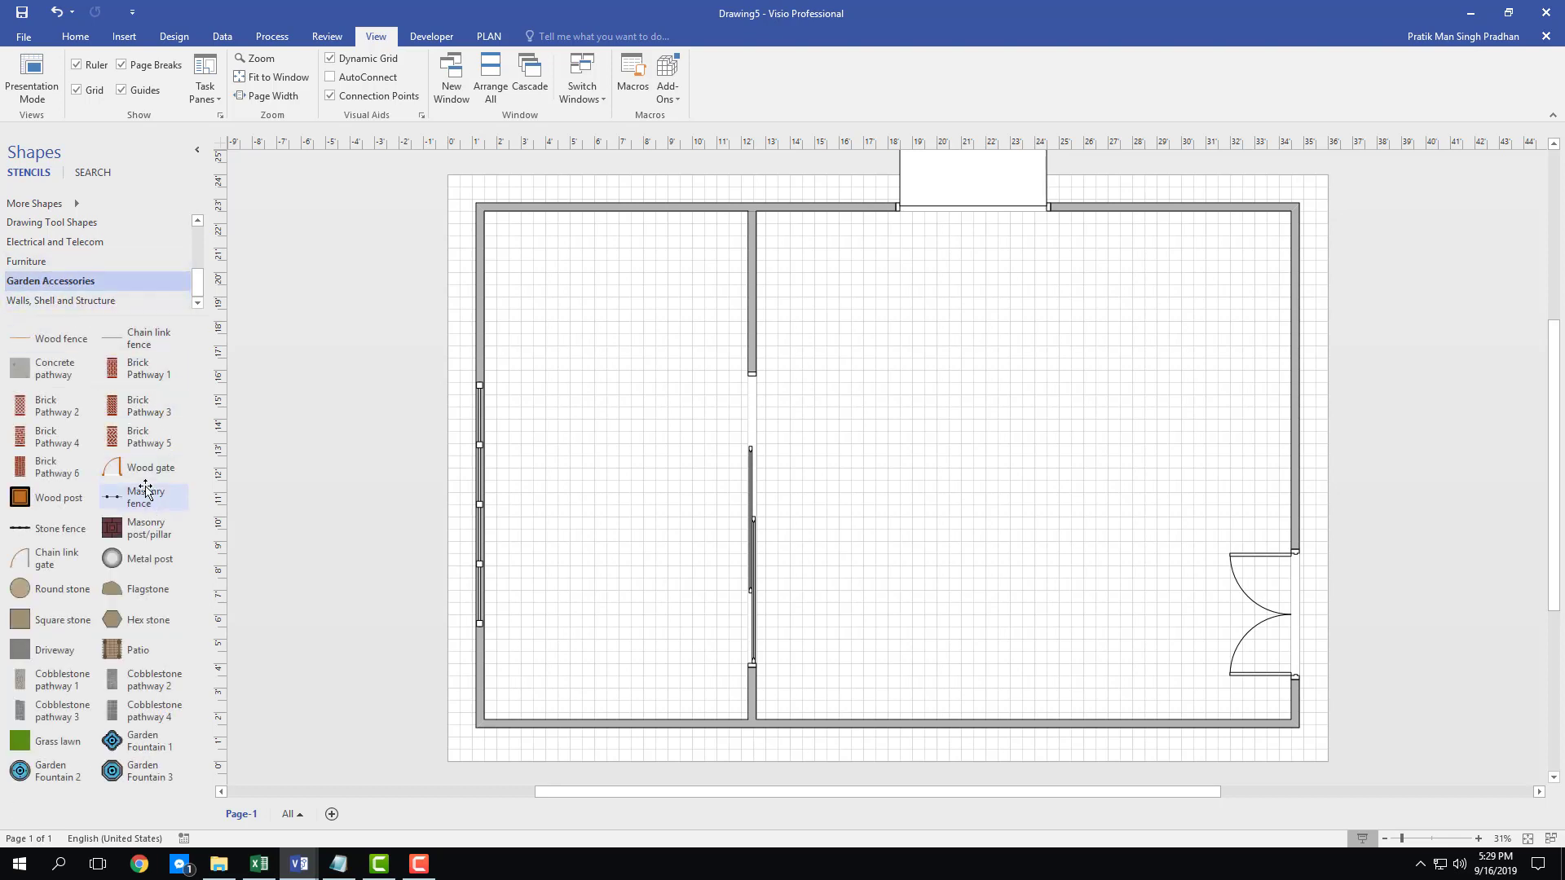
pyautogui.moveTo(137, 361); pyautogui.dragTo(1314, 601)
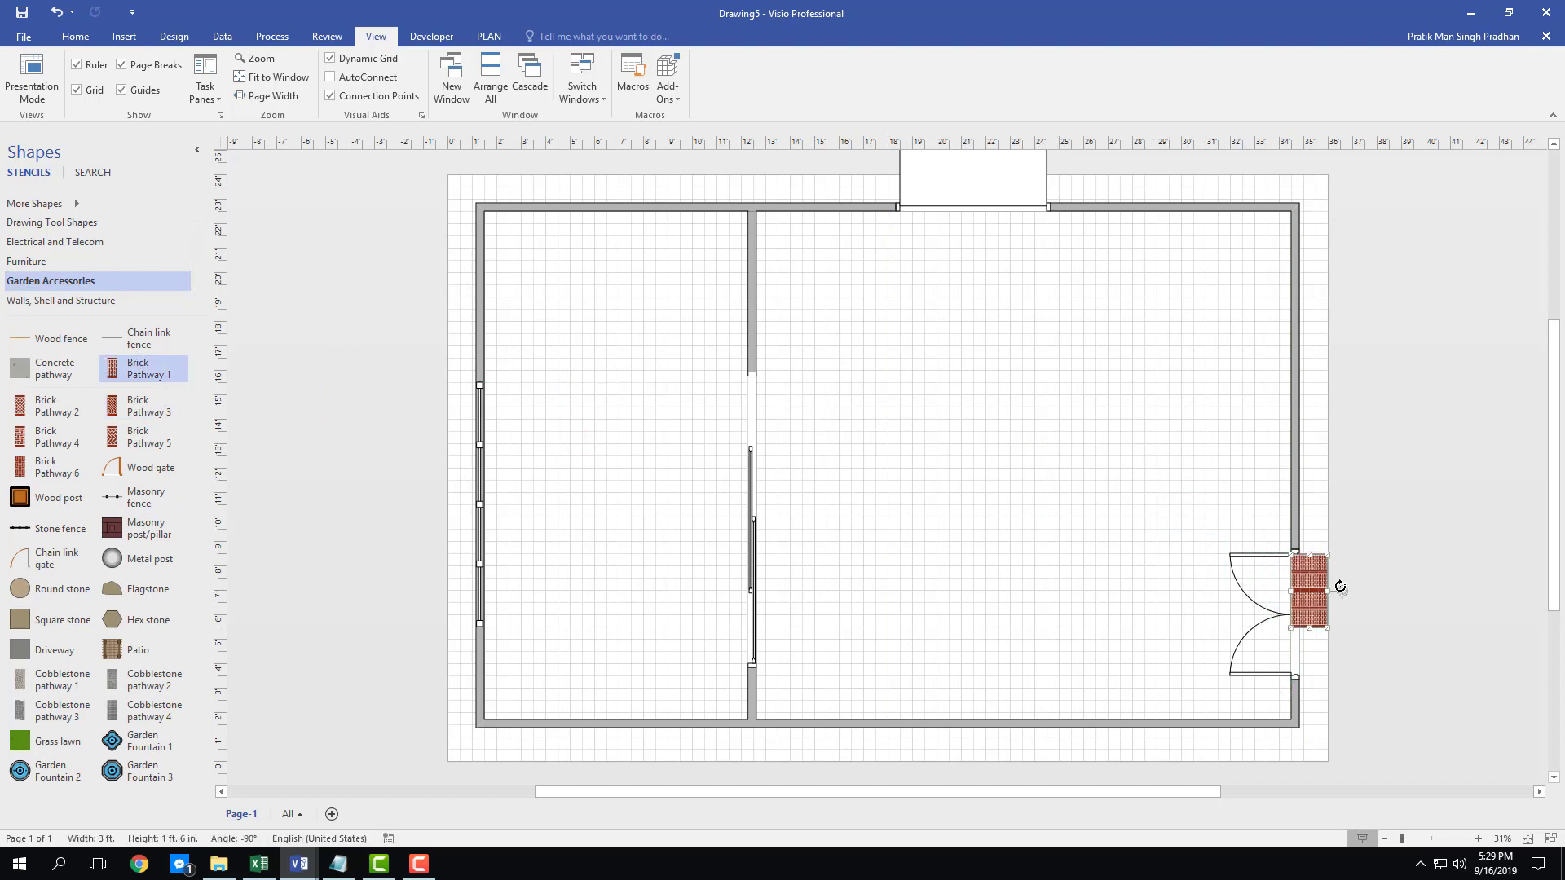
pyautogui.moveTo(1351, 590); pyautogui.dragTo(1543, 591)
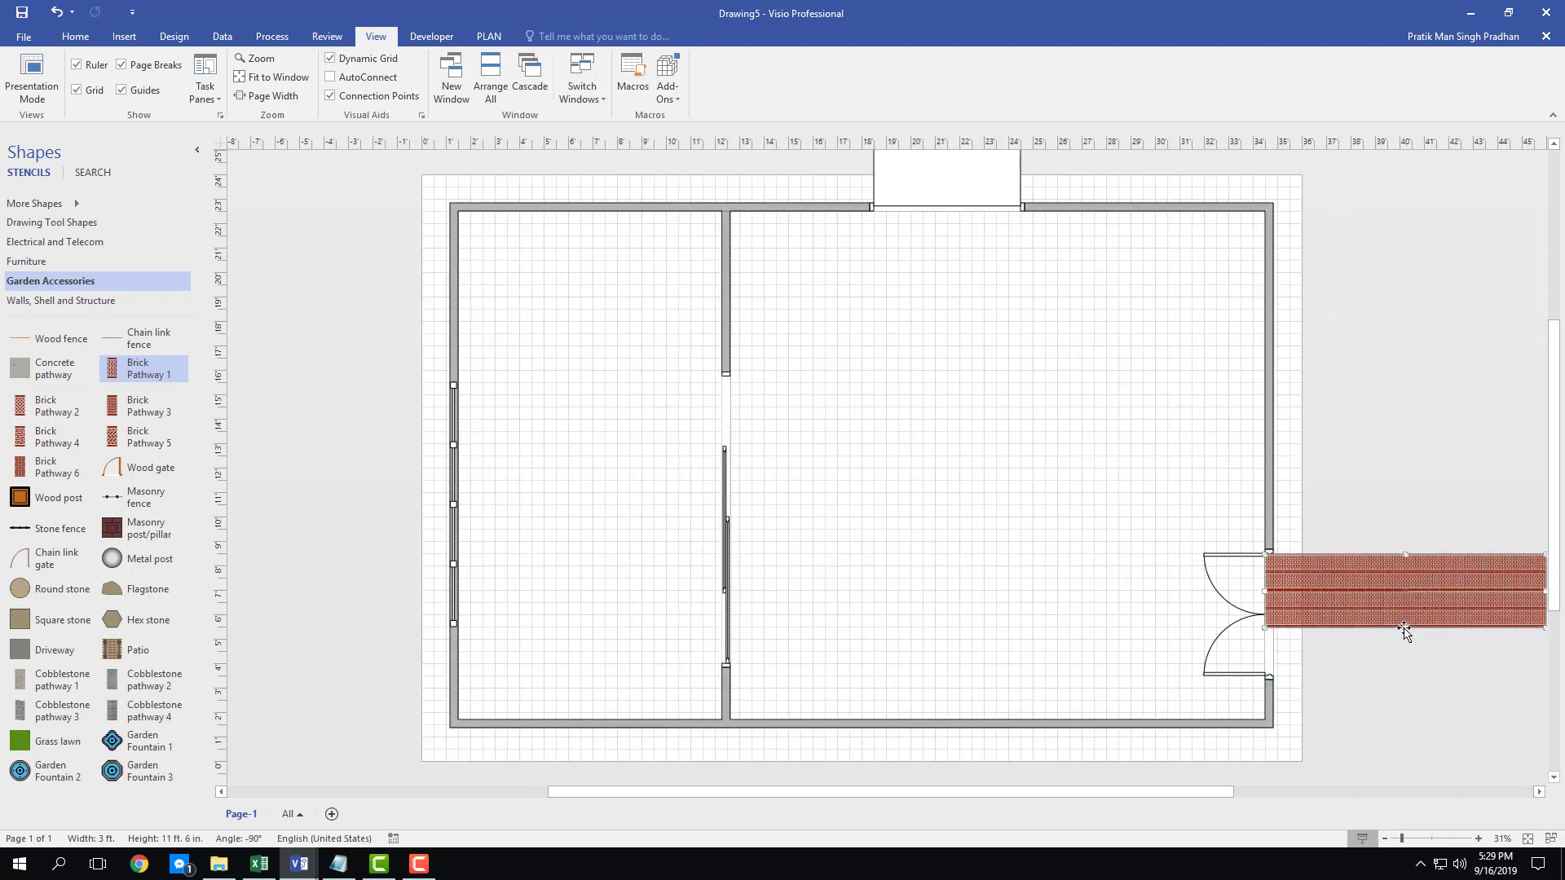
# Move the brick pathway vertically so it is centred on the double door
pyautogui.moveTo(1407, 630); pyautogui.dragTo(1404, 680)
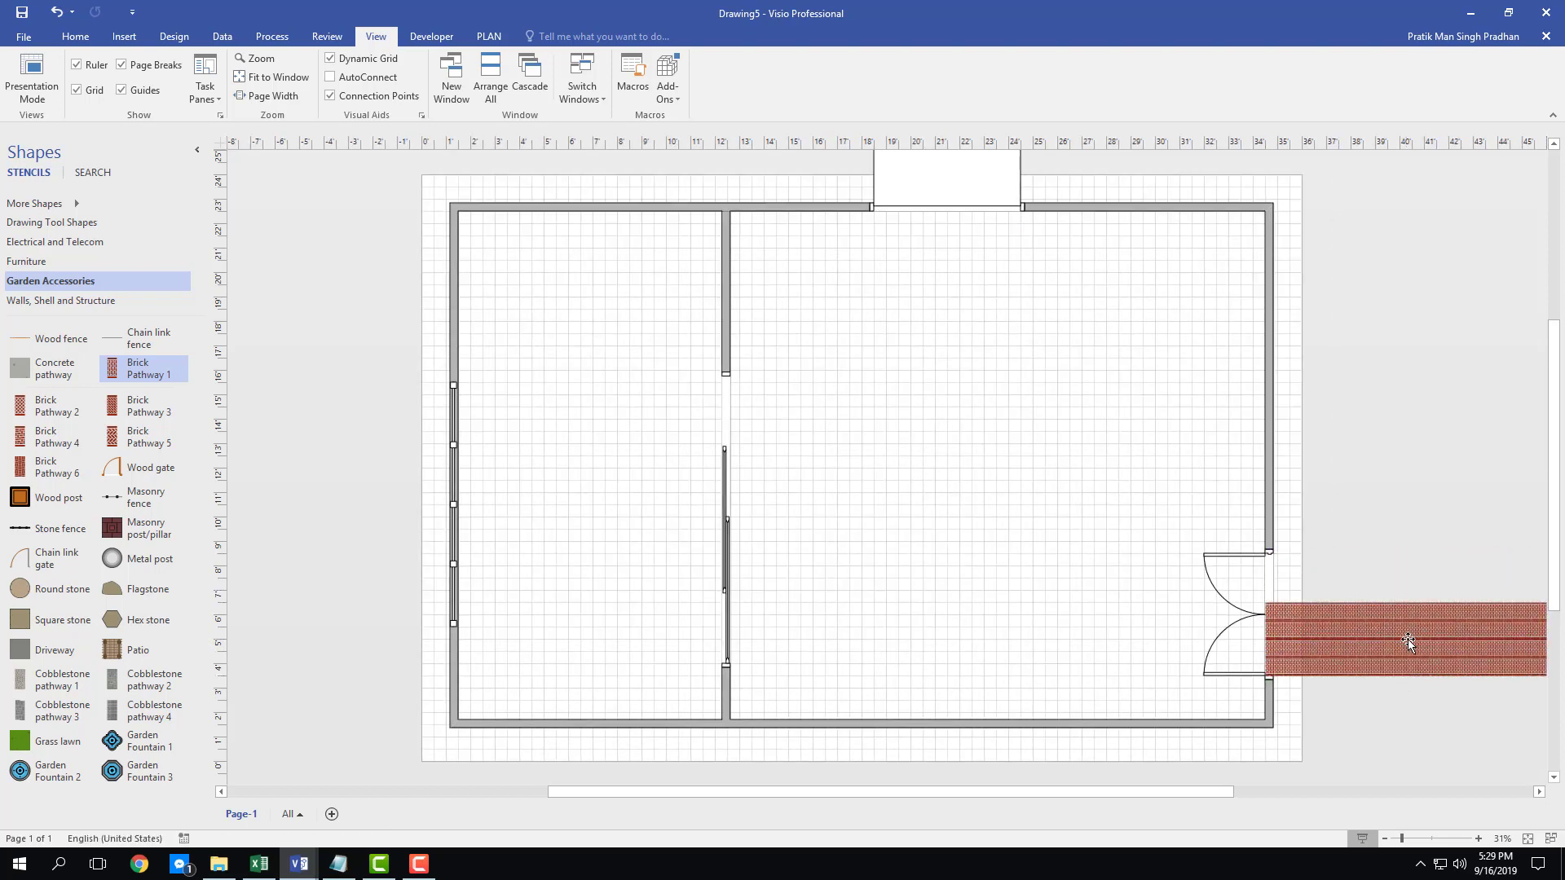
pyautogui.moveTo(1406, 611); pyautogui.dragTo(1404, 560)
pyautogui.click(1392, 520)
pyautogui.click(1382, 598)
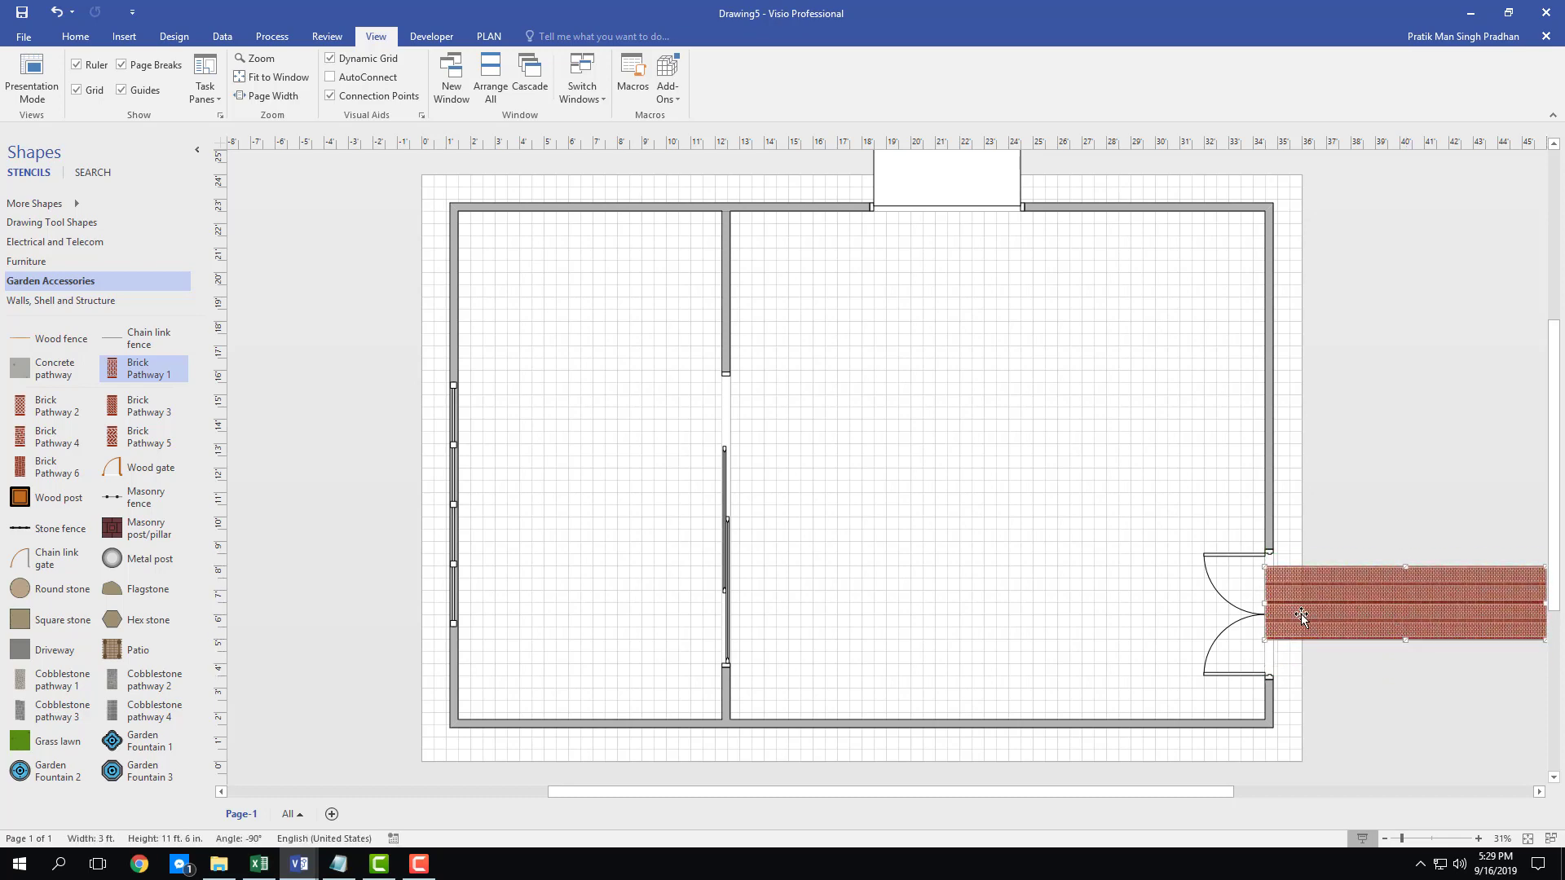
pyautogui.moveTo(1355, 602); pyautogui.dragTo(1354, 613)
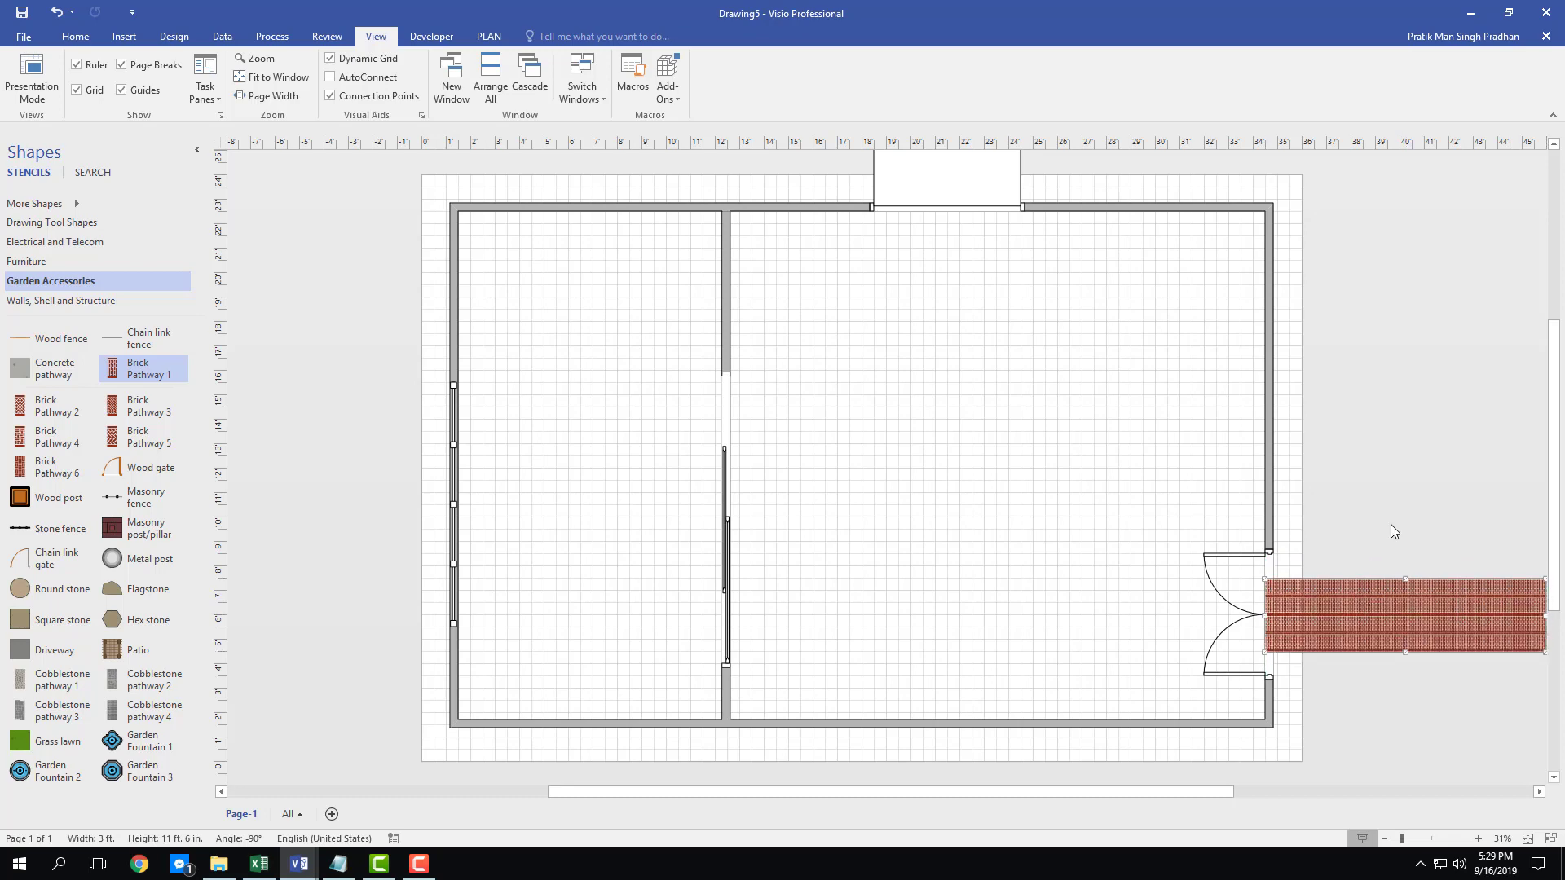
pyautogui.click(1390, 525)
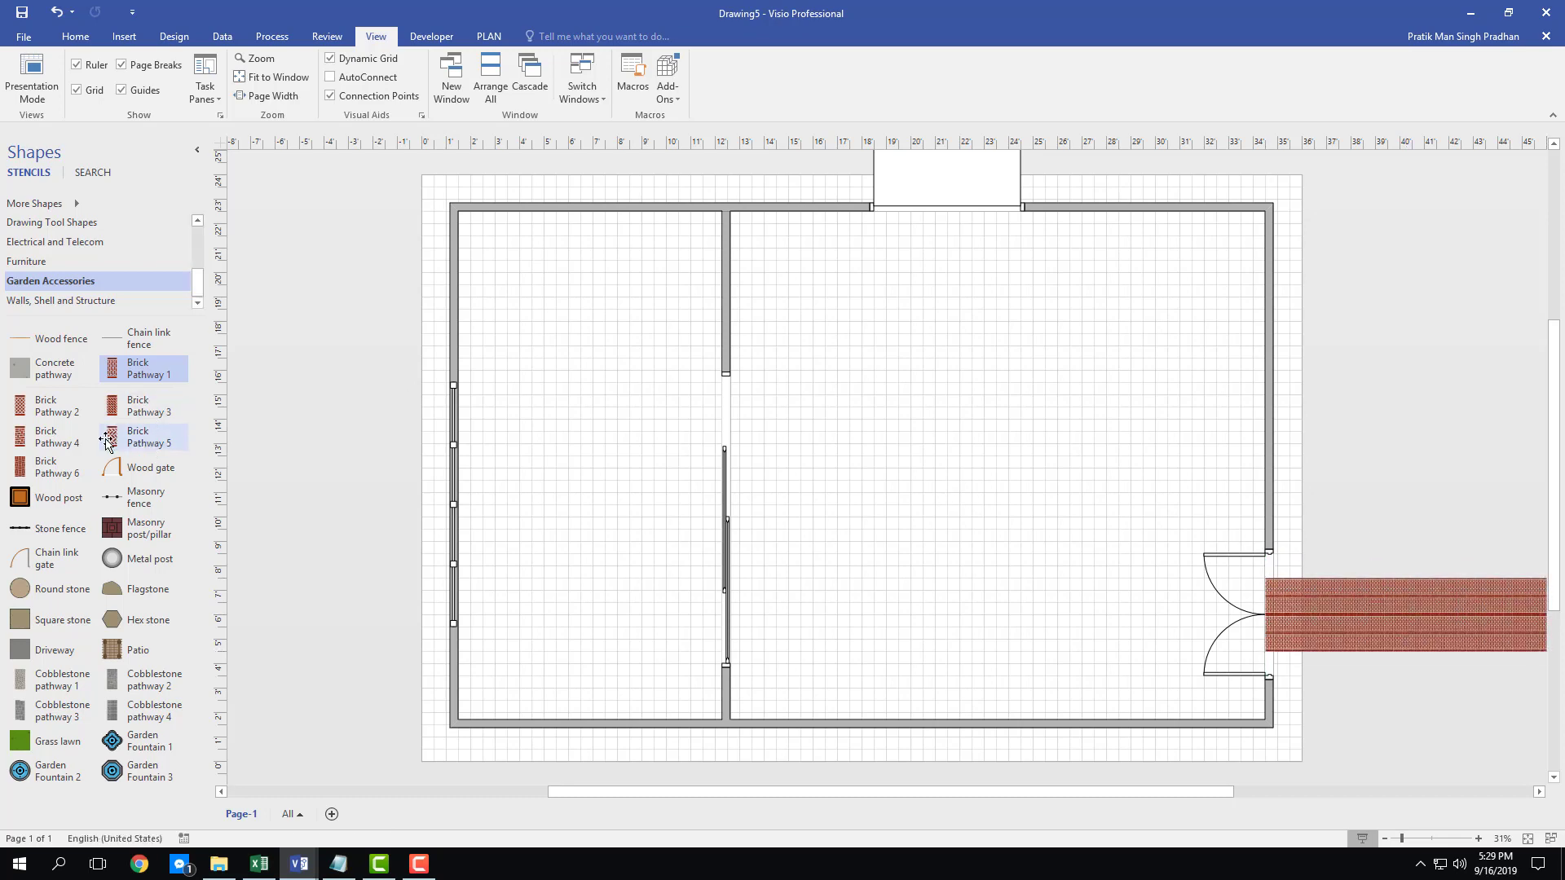
# Place Garden Fountain 1 outside the house's right wall, above the brick pathway
pyautogui.moveTo(49, 511); pyautogui.dragTo(1220, 628)
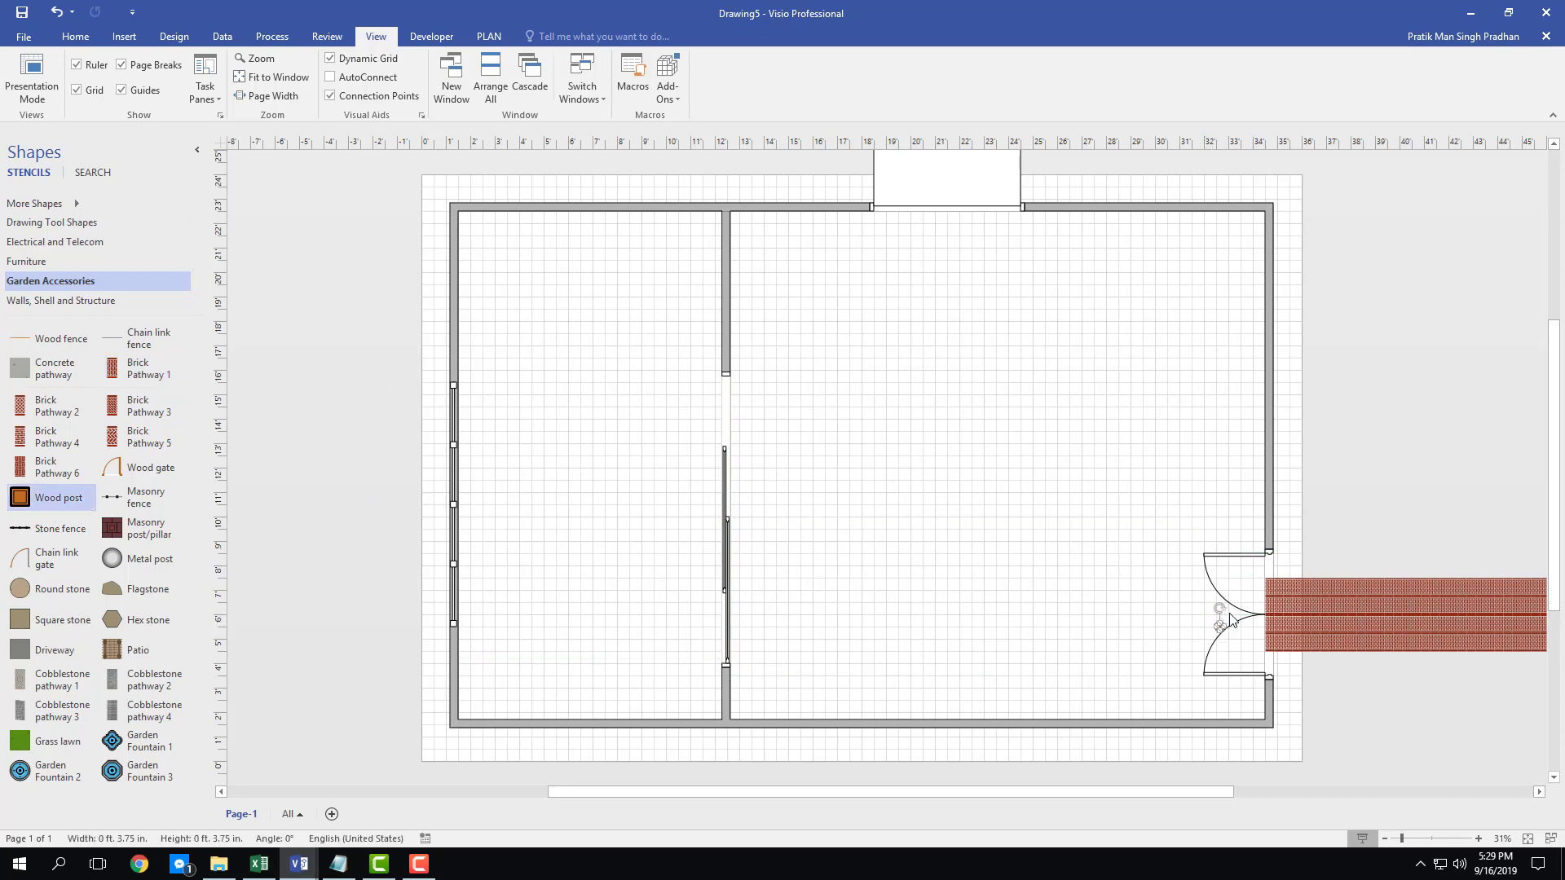
pyautogui.press('Delete')
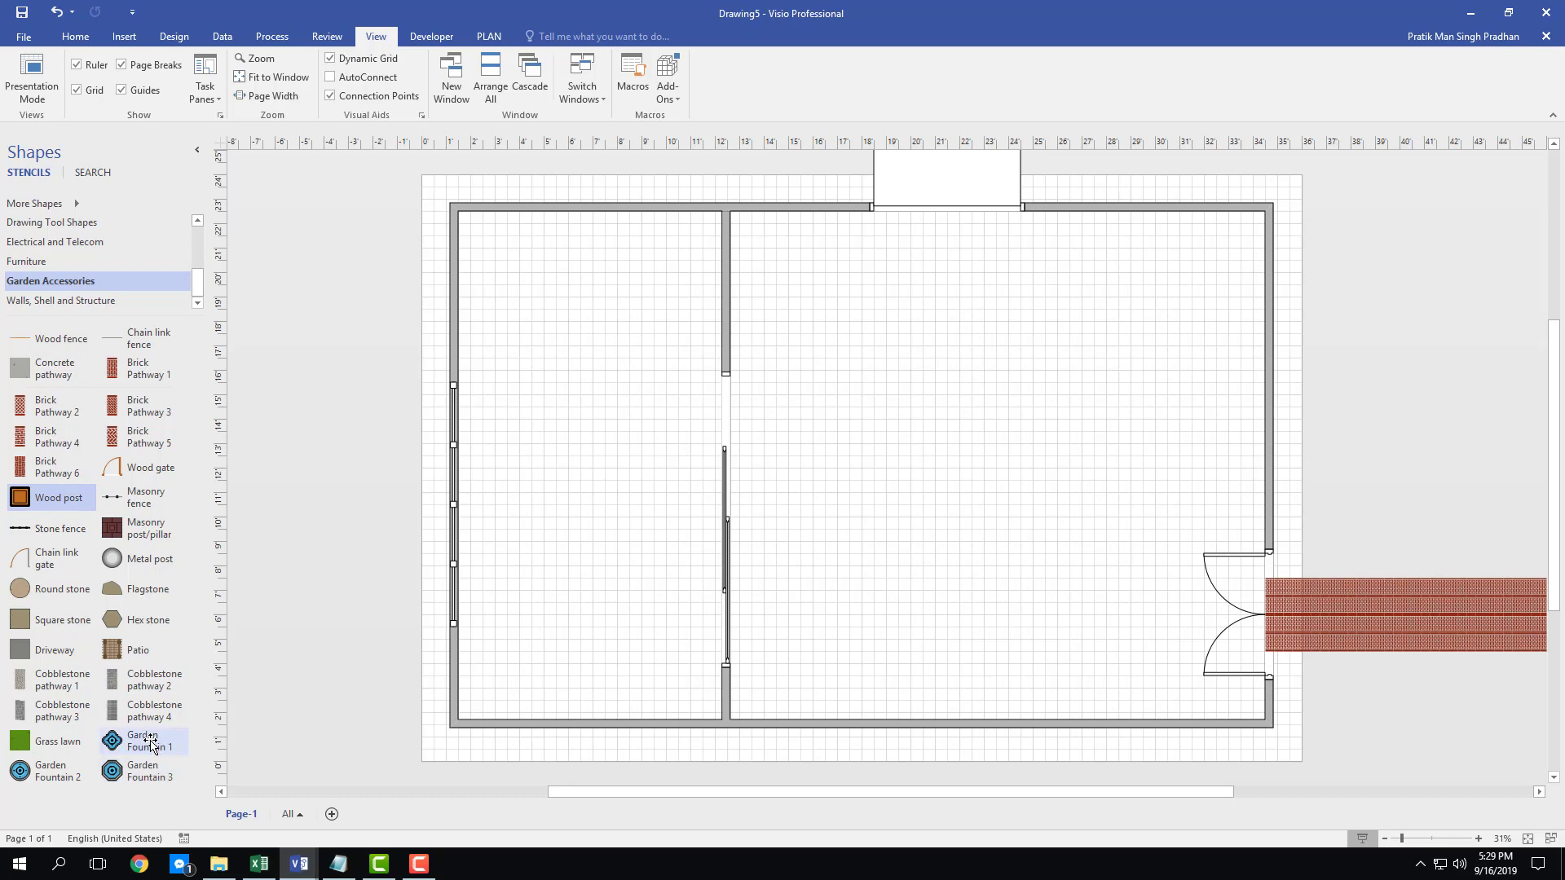
pyautogui.moveTo(152, 743); pyautogui.dragTo(1383, 345)
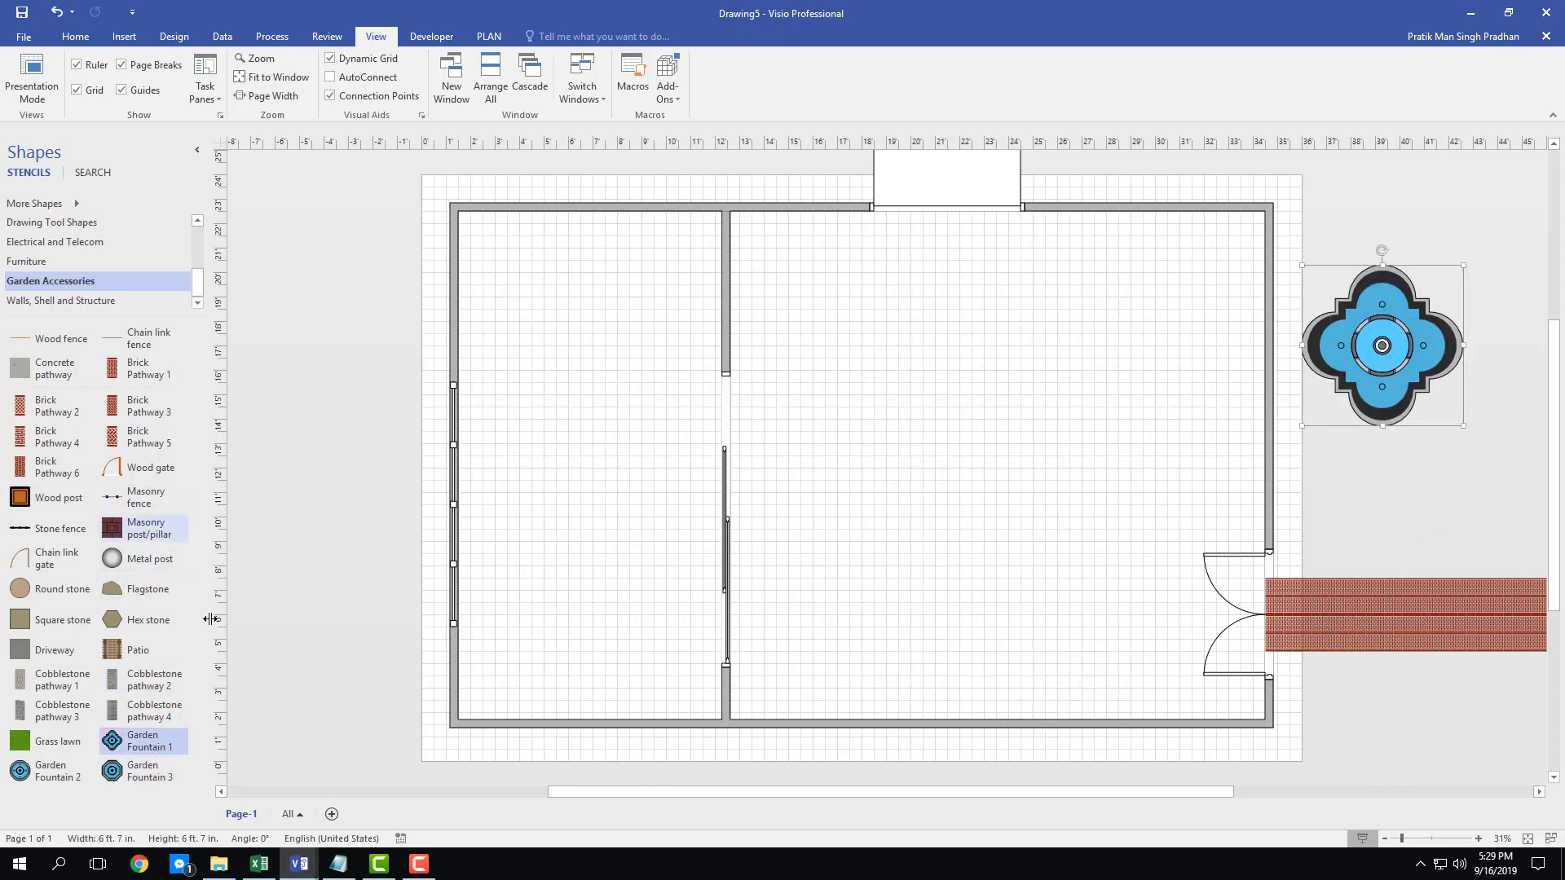
# Place a sofa in the lower part of the larger room and delete the overhead door from the upper wall
pyautogui.click(48, 264)
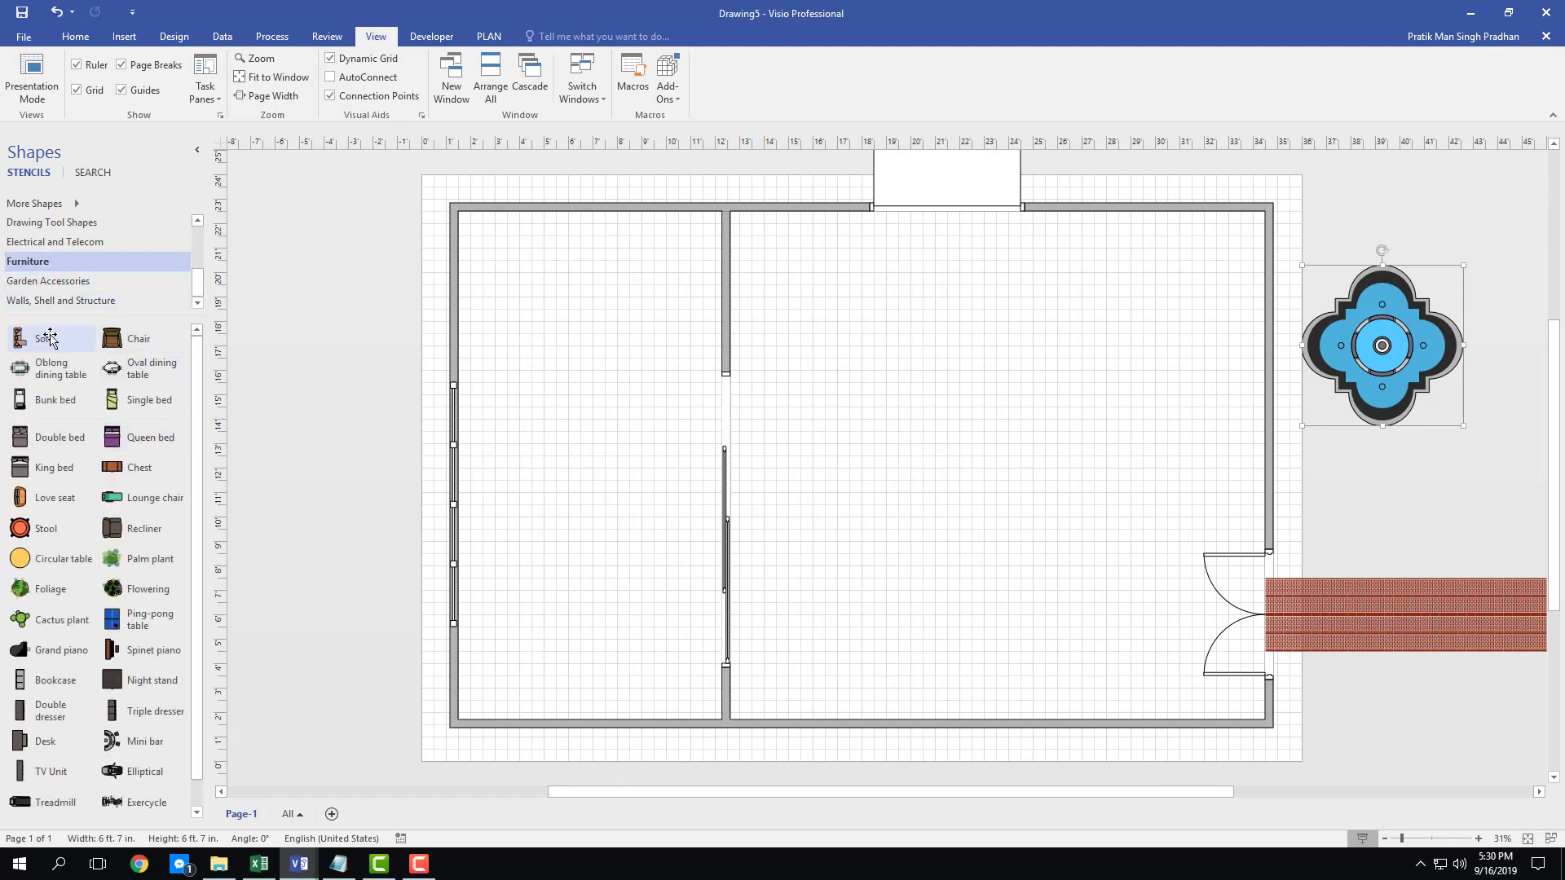
pyautogui.moveTo(49, 338); pyautogui.dragTo(963, 613)
pyautogui.click(971, 191)
pyautogui.press('Delete')
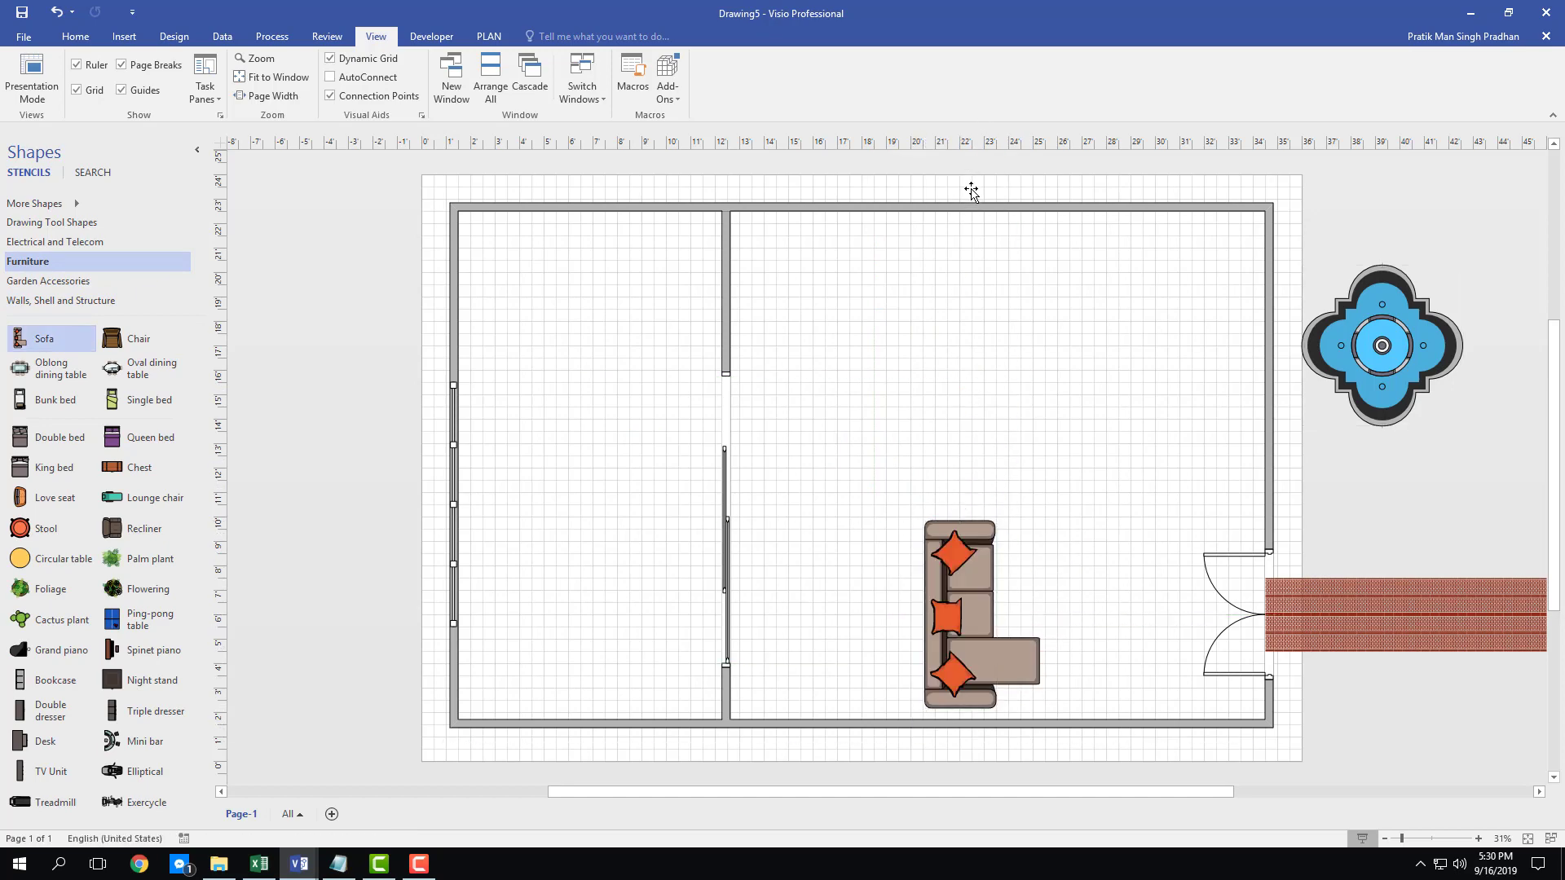
# Rotate the sofa 90° and move it so its back is against the larger room's lower wall
pyautogui.click(970, 550)
pyautogui.moveTo(961, 504); pyautogui.dragTo(825, 614)
pyautogui.moveTo(969, 597); pyautogui.dragTo(996, 670)
# Place a night stand against the right wall above the double door and a single bed in the smaller room's upper left area
pyautogui.moveTo(155, 682); pyautogui.dragTo(1232, 406)
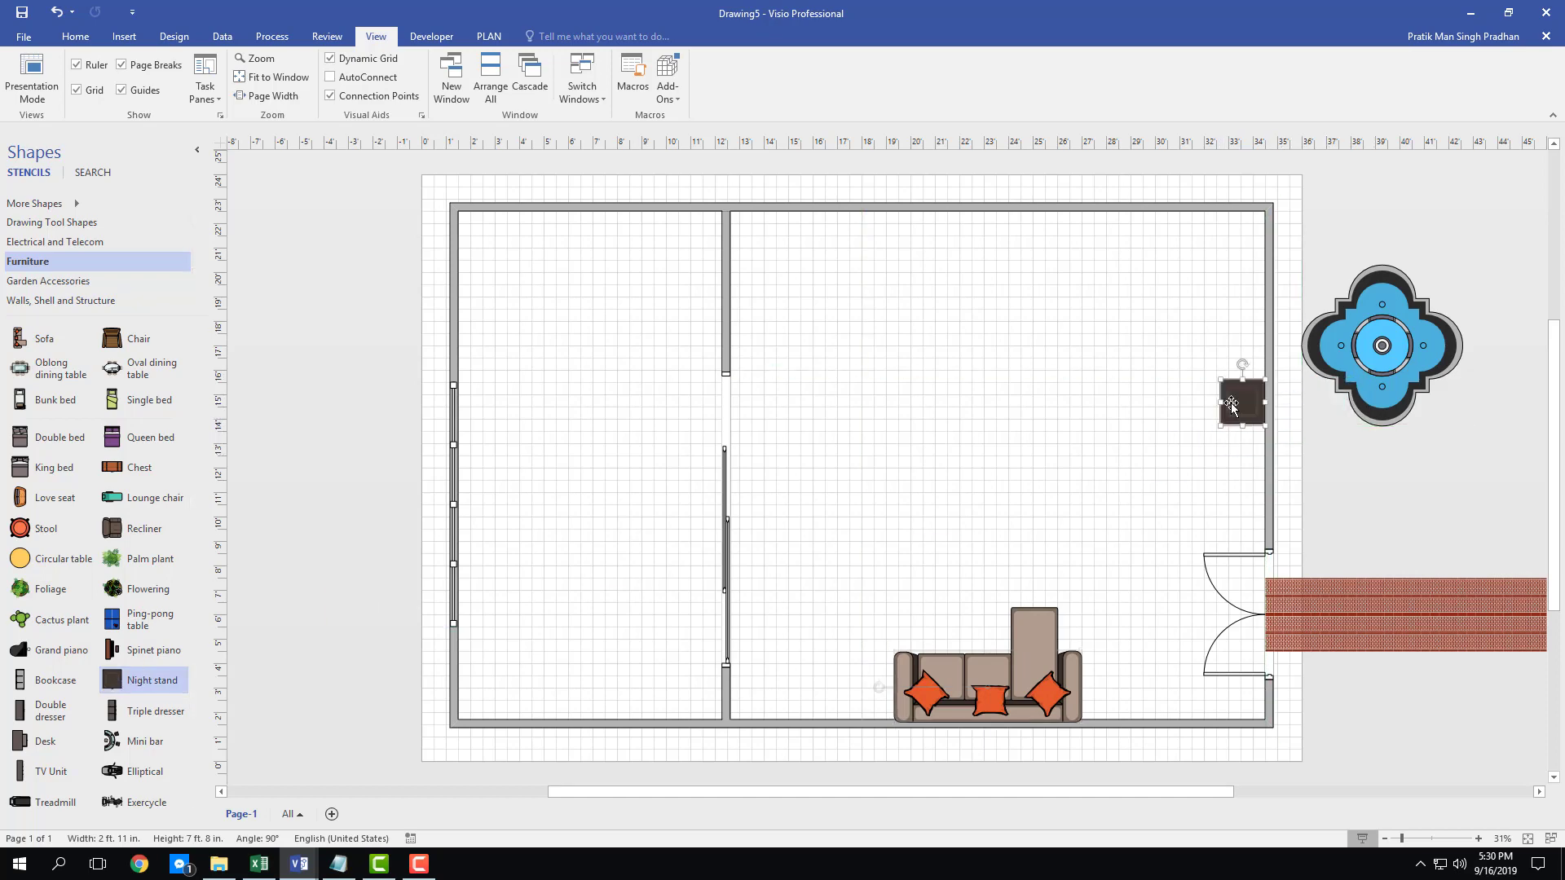
pyautogui.moveTo(140, 408); pyautogui.dragTo(544, 307)
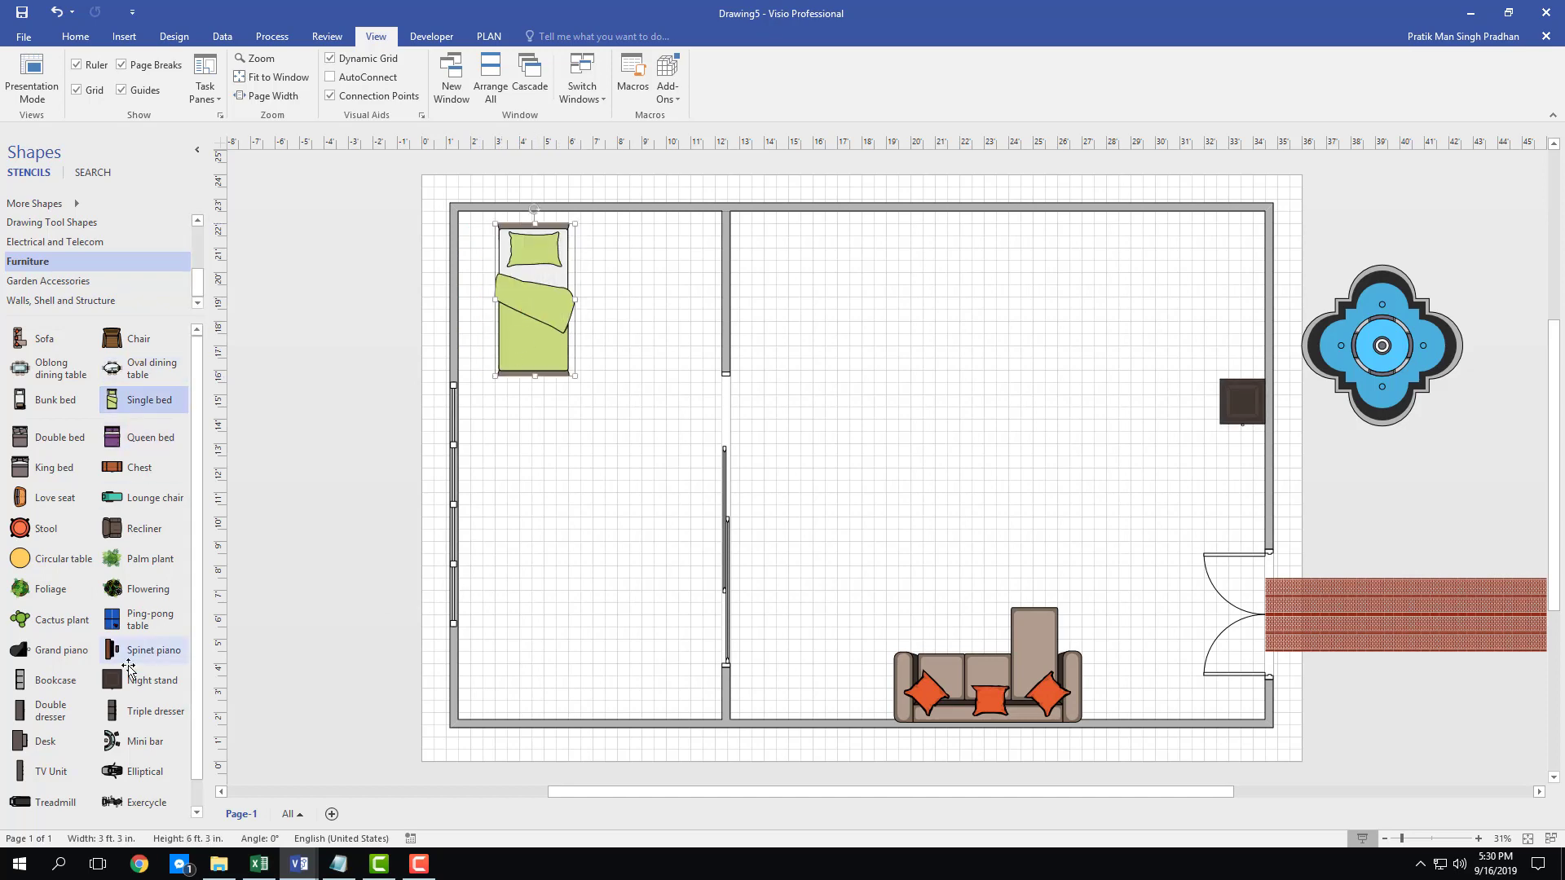
# Add a desk to the smaller room, rotate it 180° and set it against the upper part of the partition wall
pyautogui.moveTo(50, 748); pyautogui.dragTo(681, 295)
pyautogui.moveTo(678, 240); pyautogui.dragTo(681, 437)
pyautogui.moveTo(688, 300); pyautogui.dragTo(701, 300)
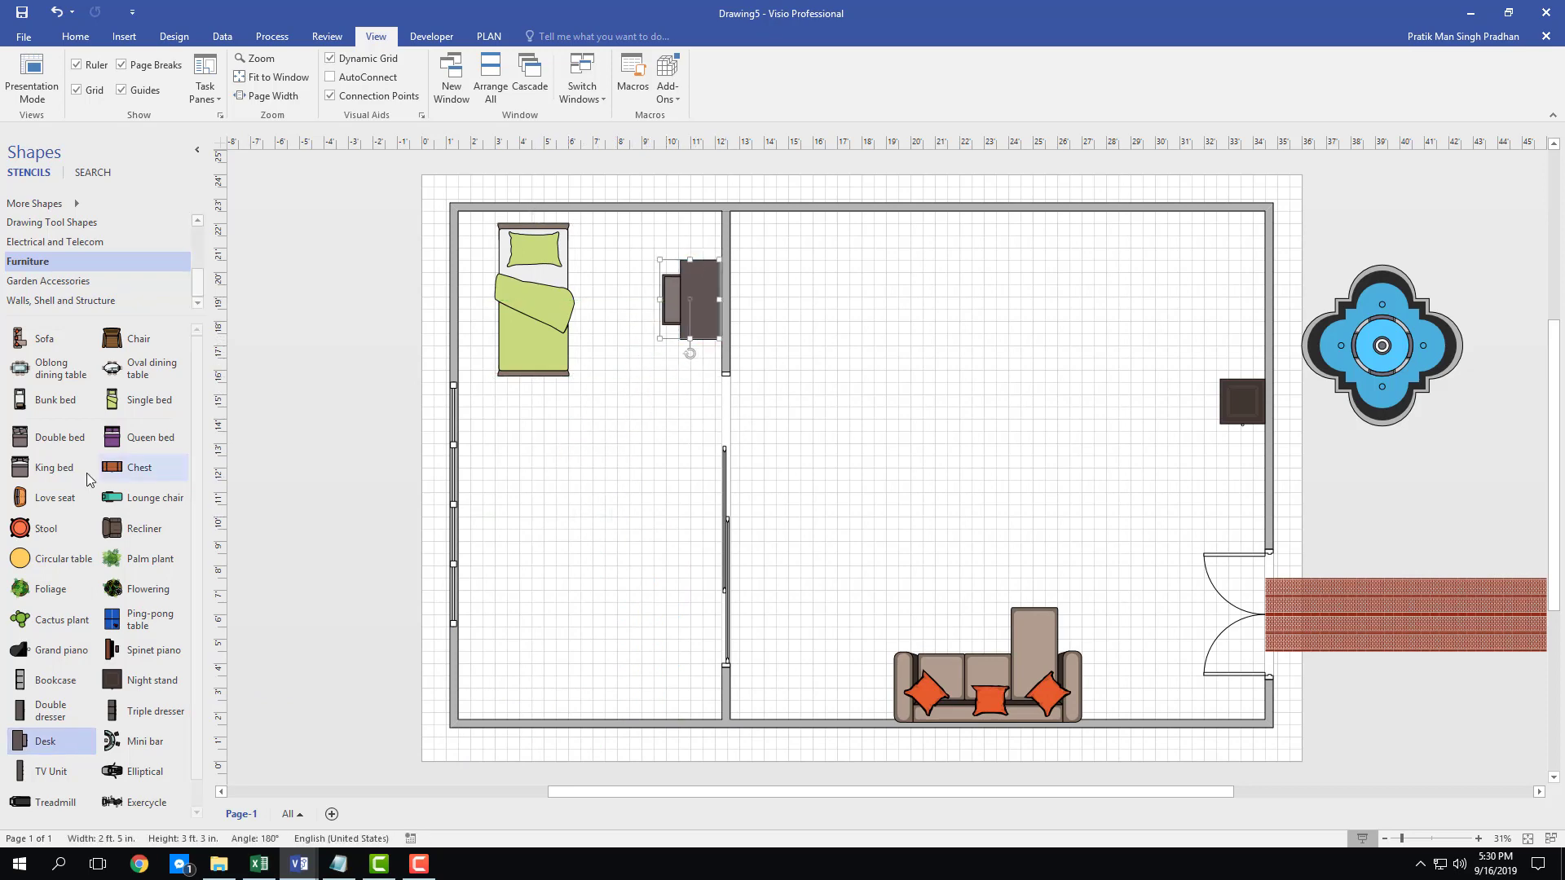
# Place a chest against the larger room's upper wall near the partition and a grand piano in its upper right area
pyautogui.moveTo(153, 471); pyautogui.dragTo(802, 251)
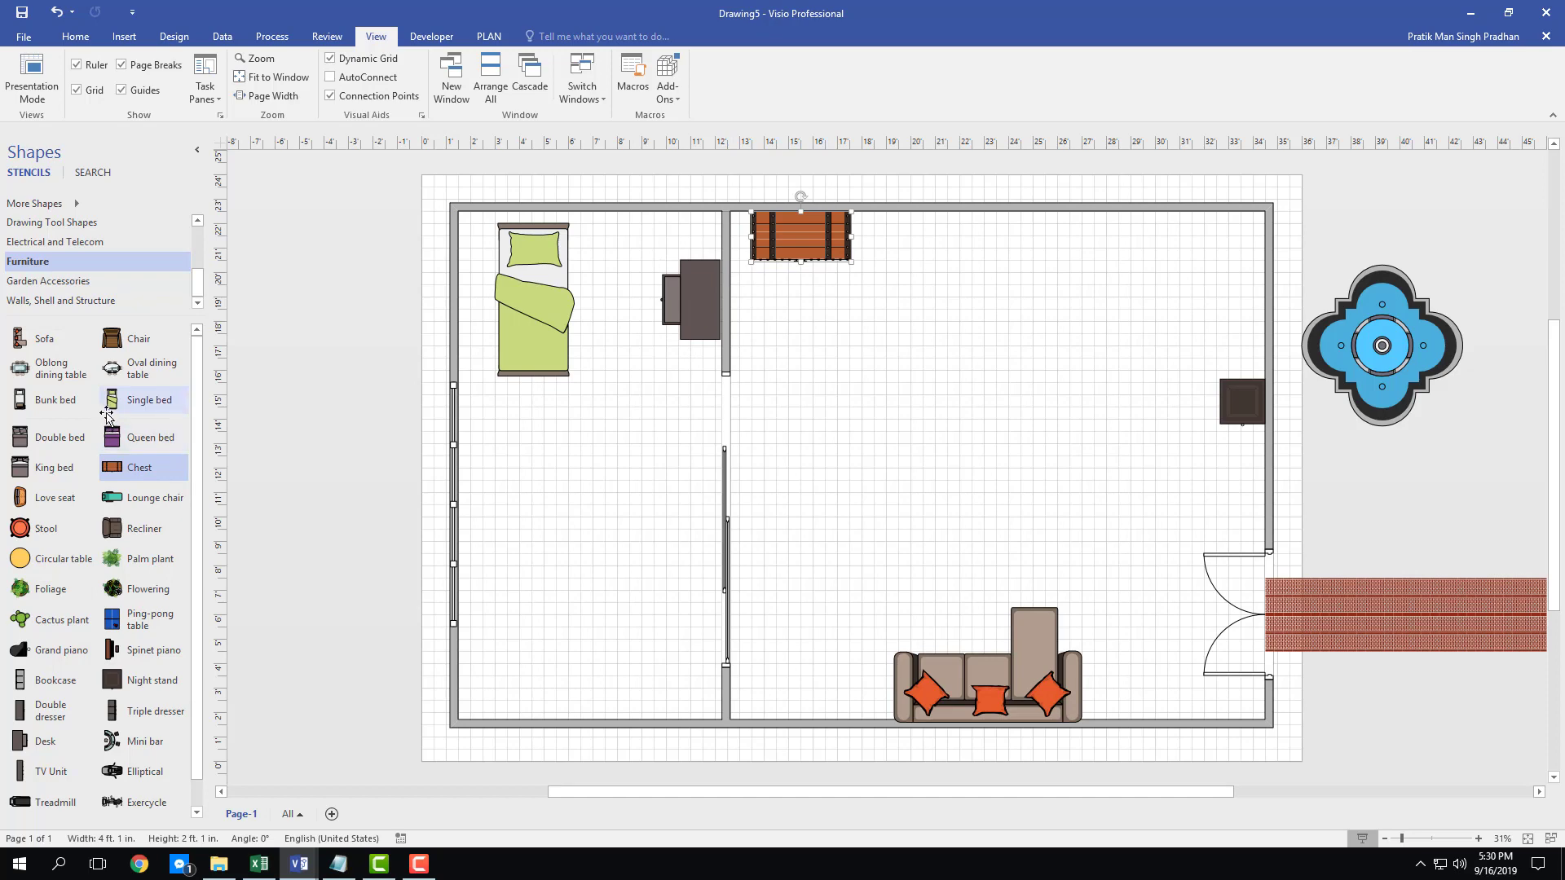
pyautogui.moveTo(61, 650); pyautogui.dragTo(1149, 307)
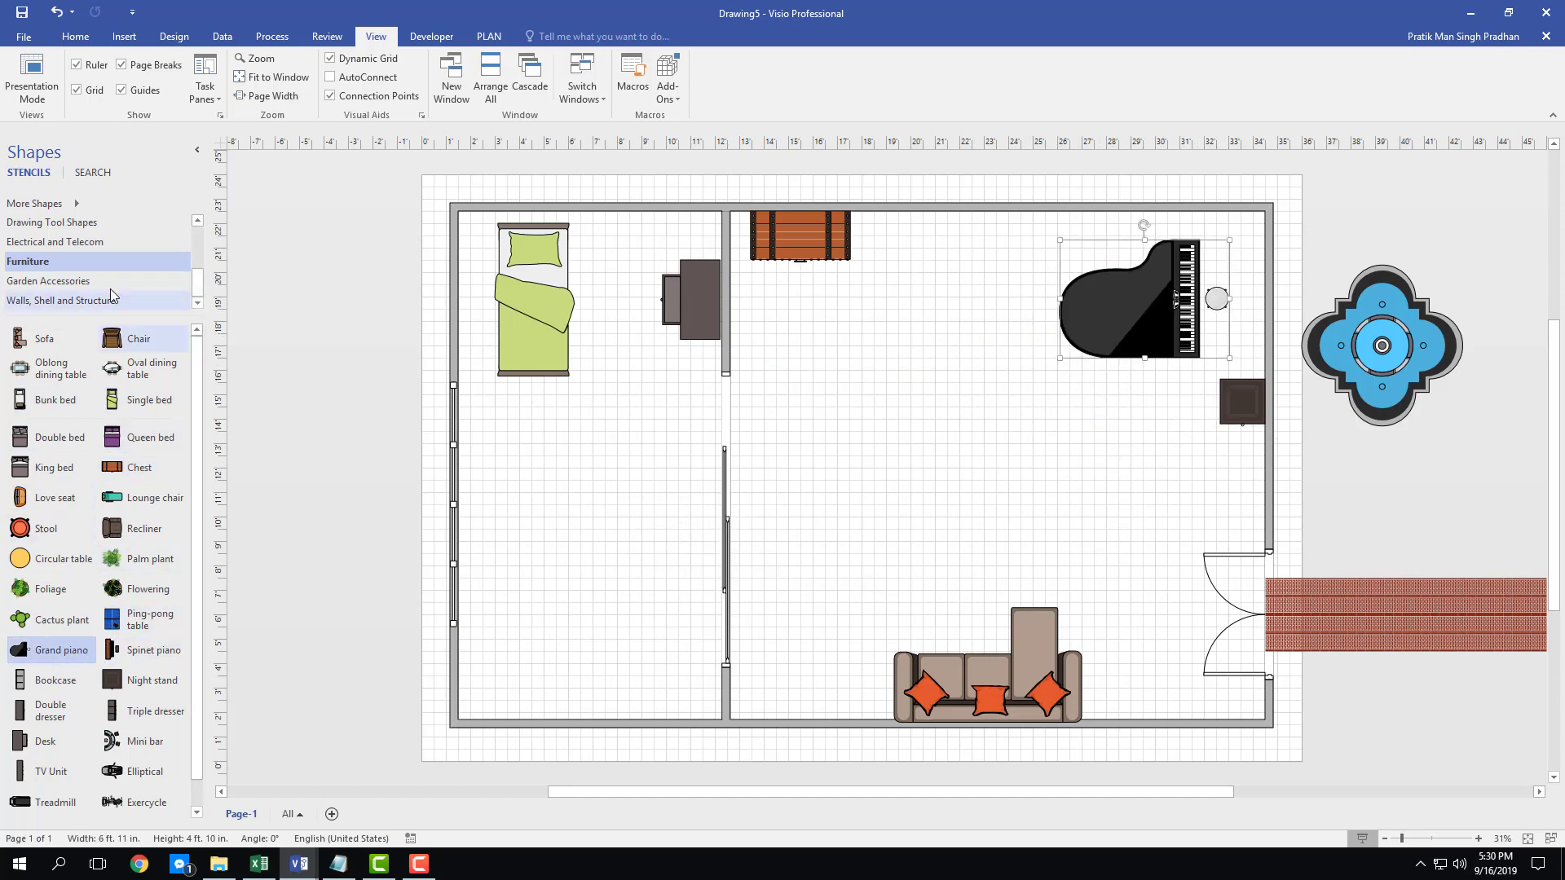
# Place a surface ceiling light in the middle of the larger room and a wall light in its lower-left corner beside the partition
pyautogui.click(84, 247)
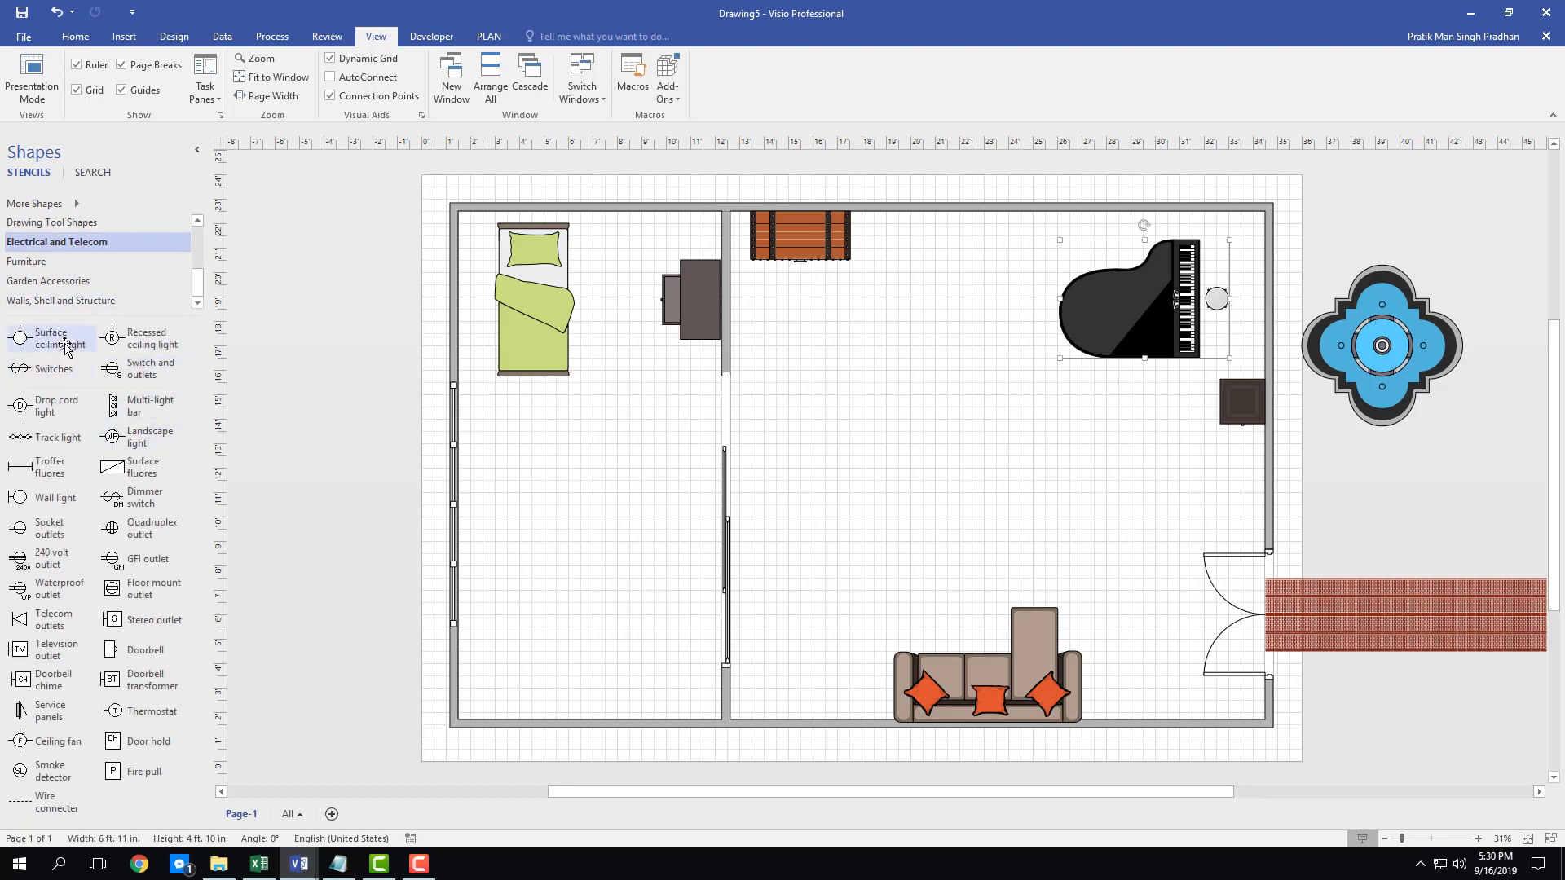
pyautogui.moveTo(59, 338); pyautogui.dragTo(1121, 503)
pyautogui.moveTo(997, 441); pyautogui.dragTo(979, 443)
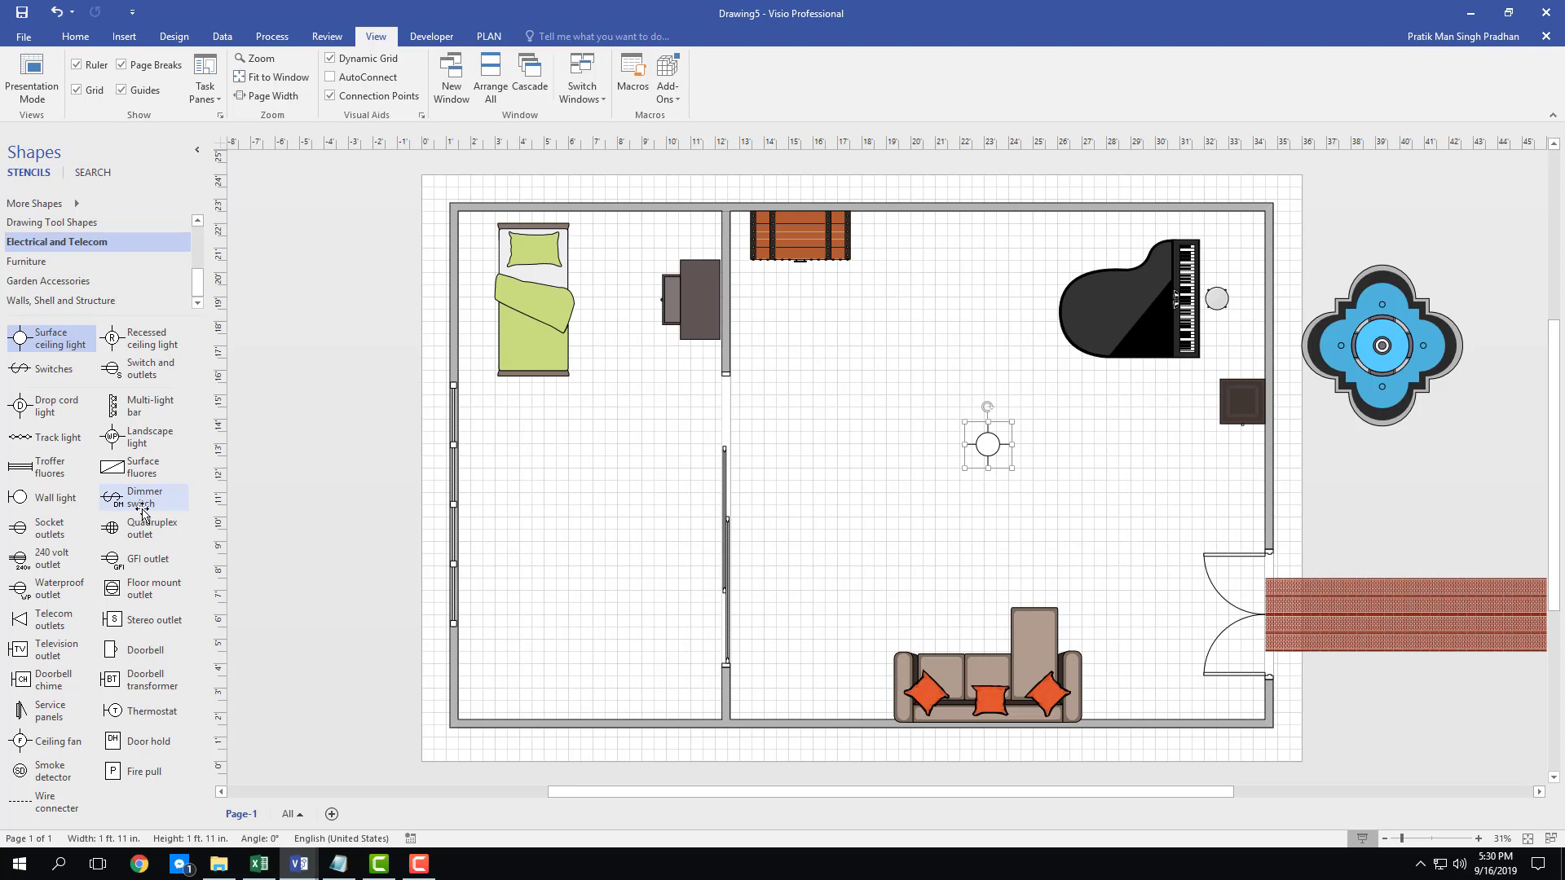
pyautogui.moveTo(58, 498); pyautogui.dragTo(756, 580)
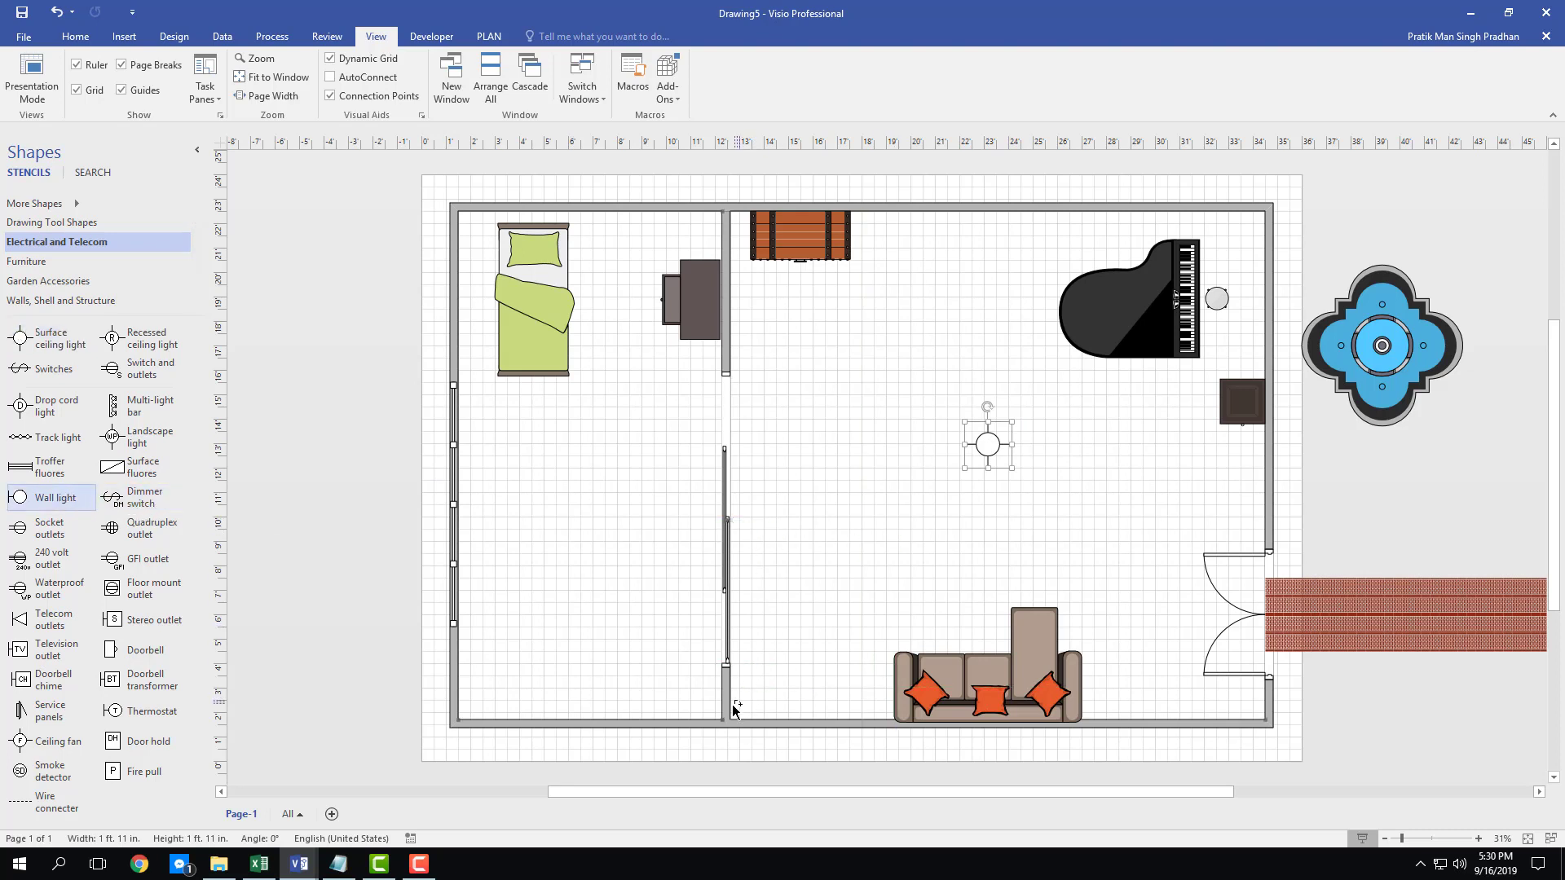
pyautogui.moveTo(741, 697); pyautogui.dragTo(780, 677)
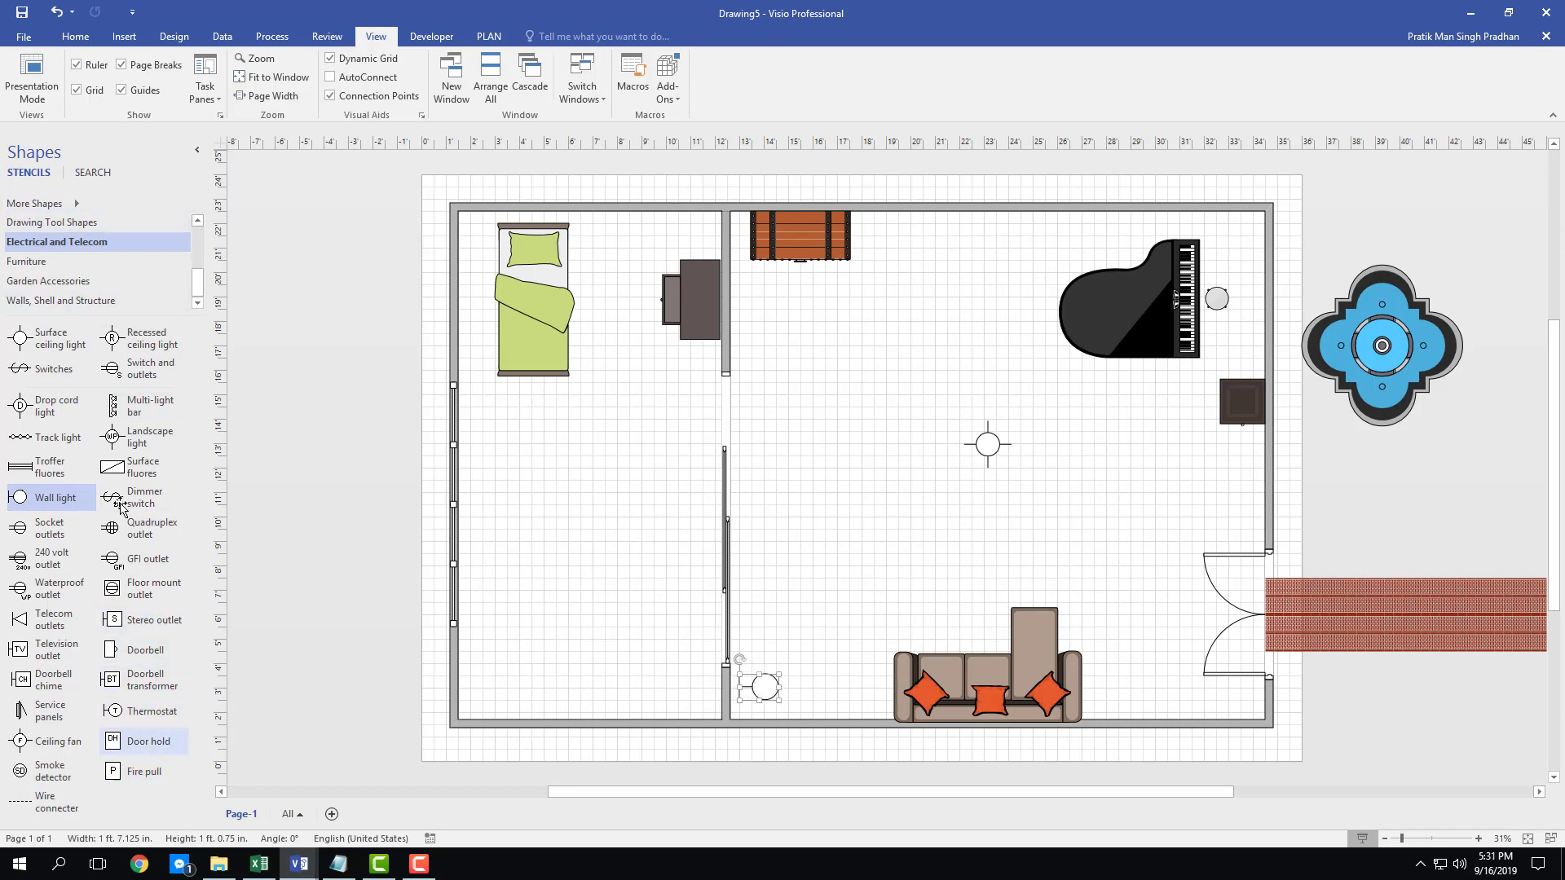
pyautogui.click(44, 224)
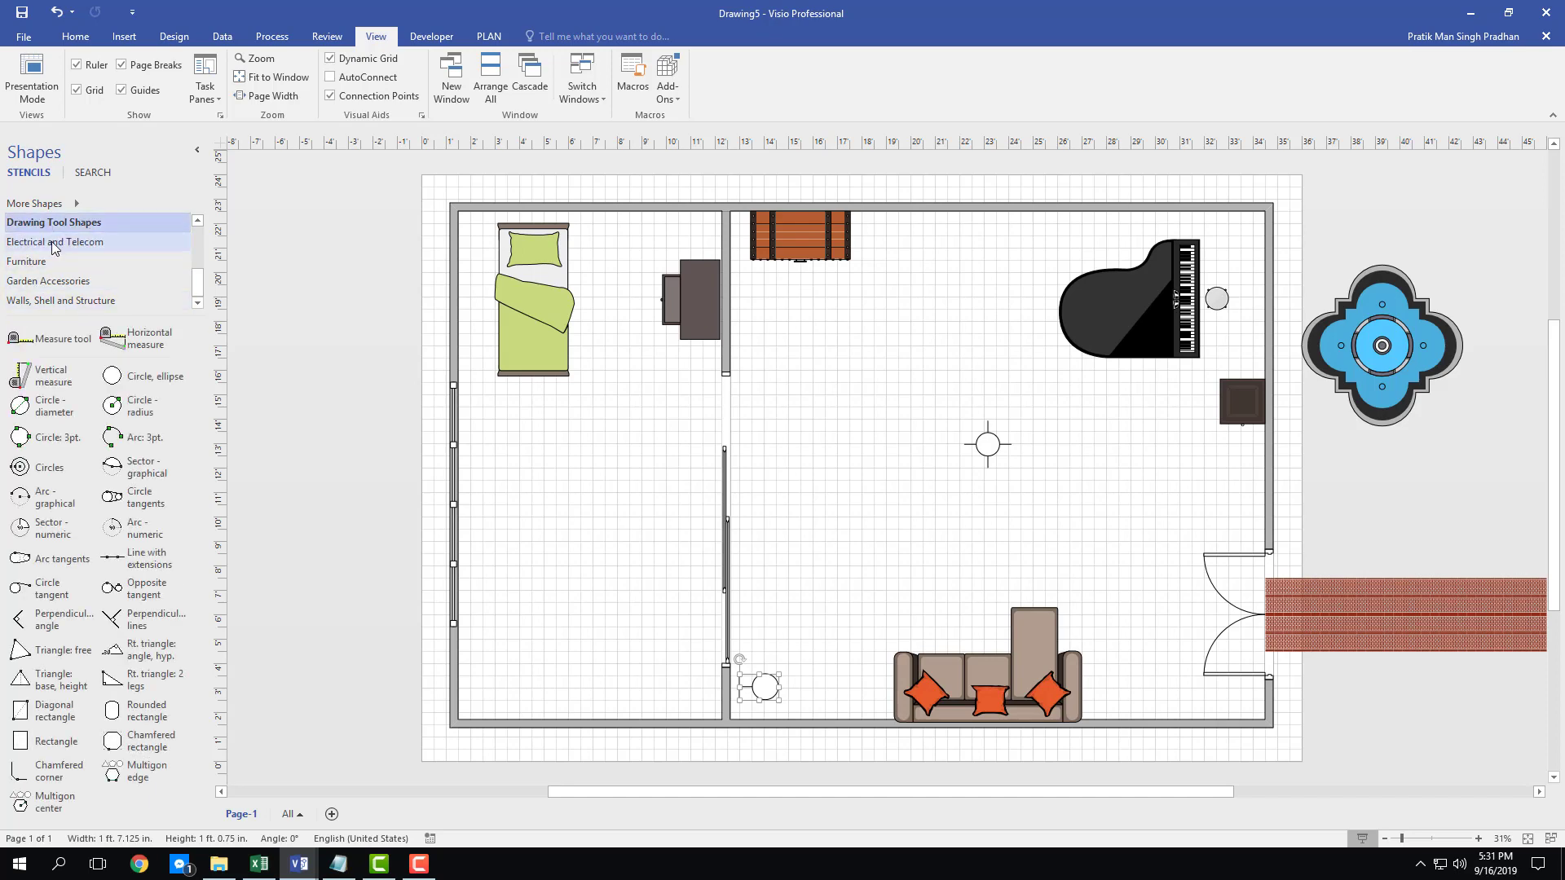
pyautogui.click(63, 243)
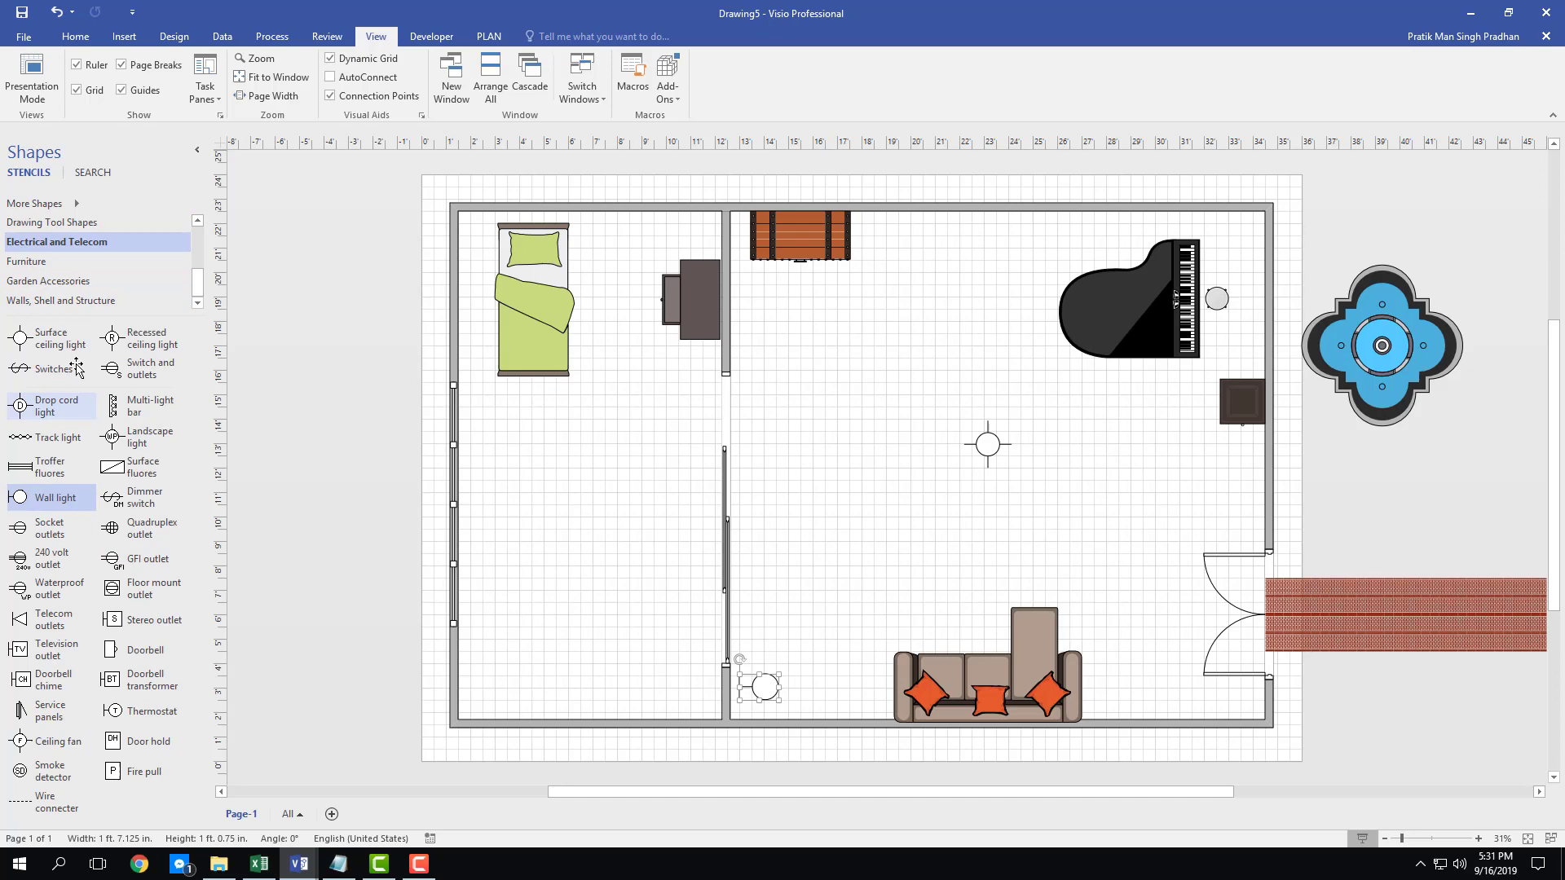
pyautogui.click(51, 262)
pyautogui.scroll(-1, 171, 499)
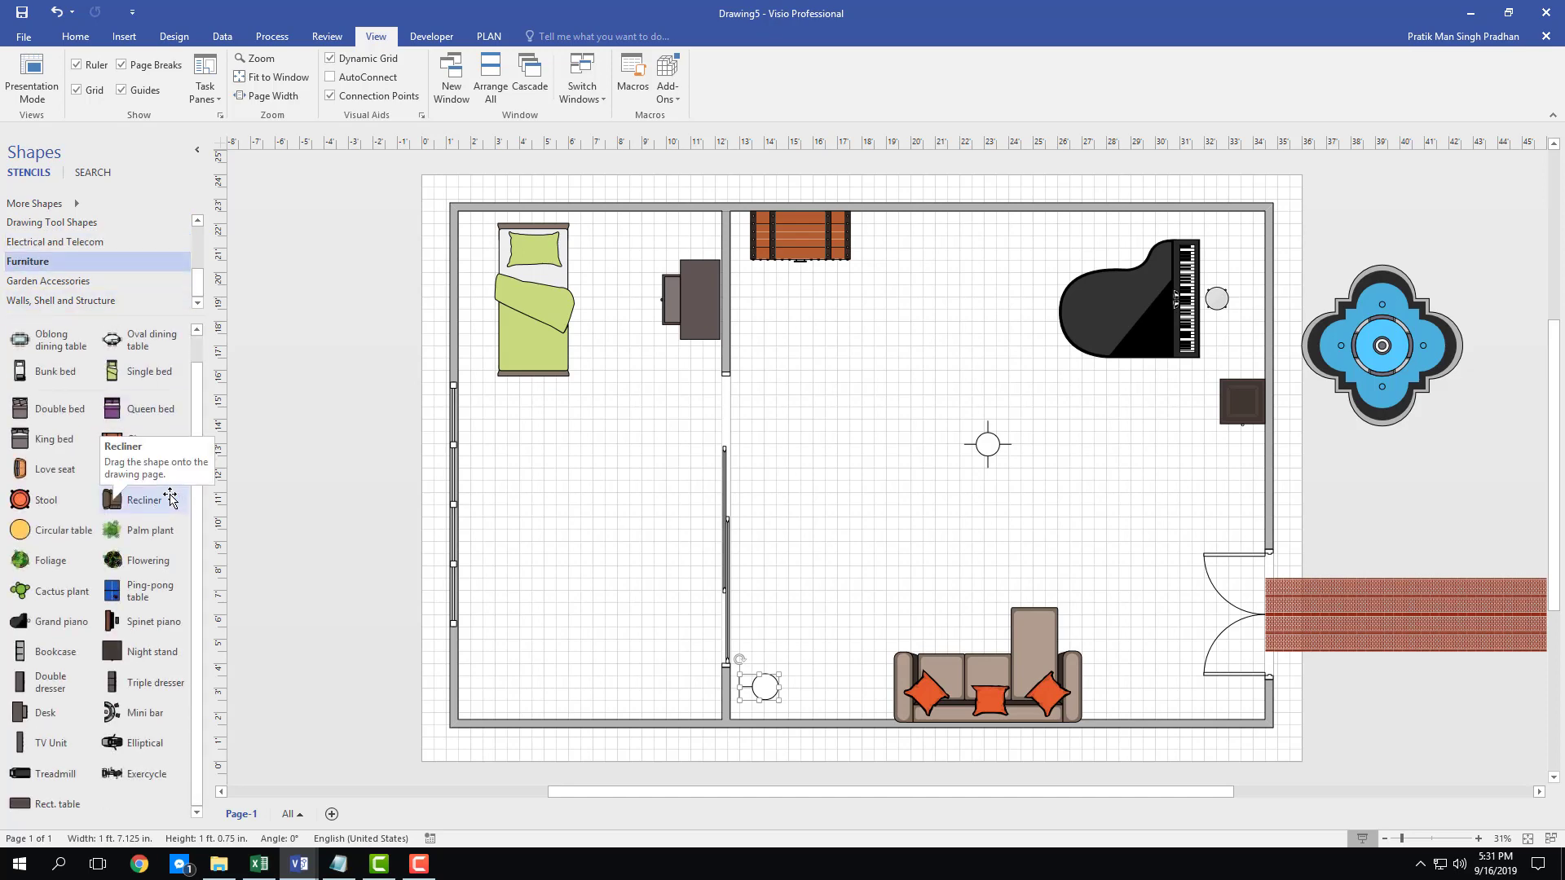
pyautogui.hotkey('alt', 'Tab')
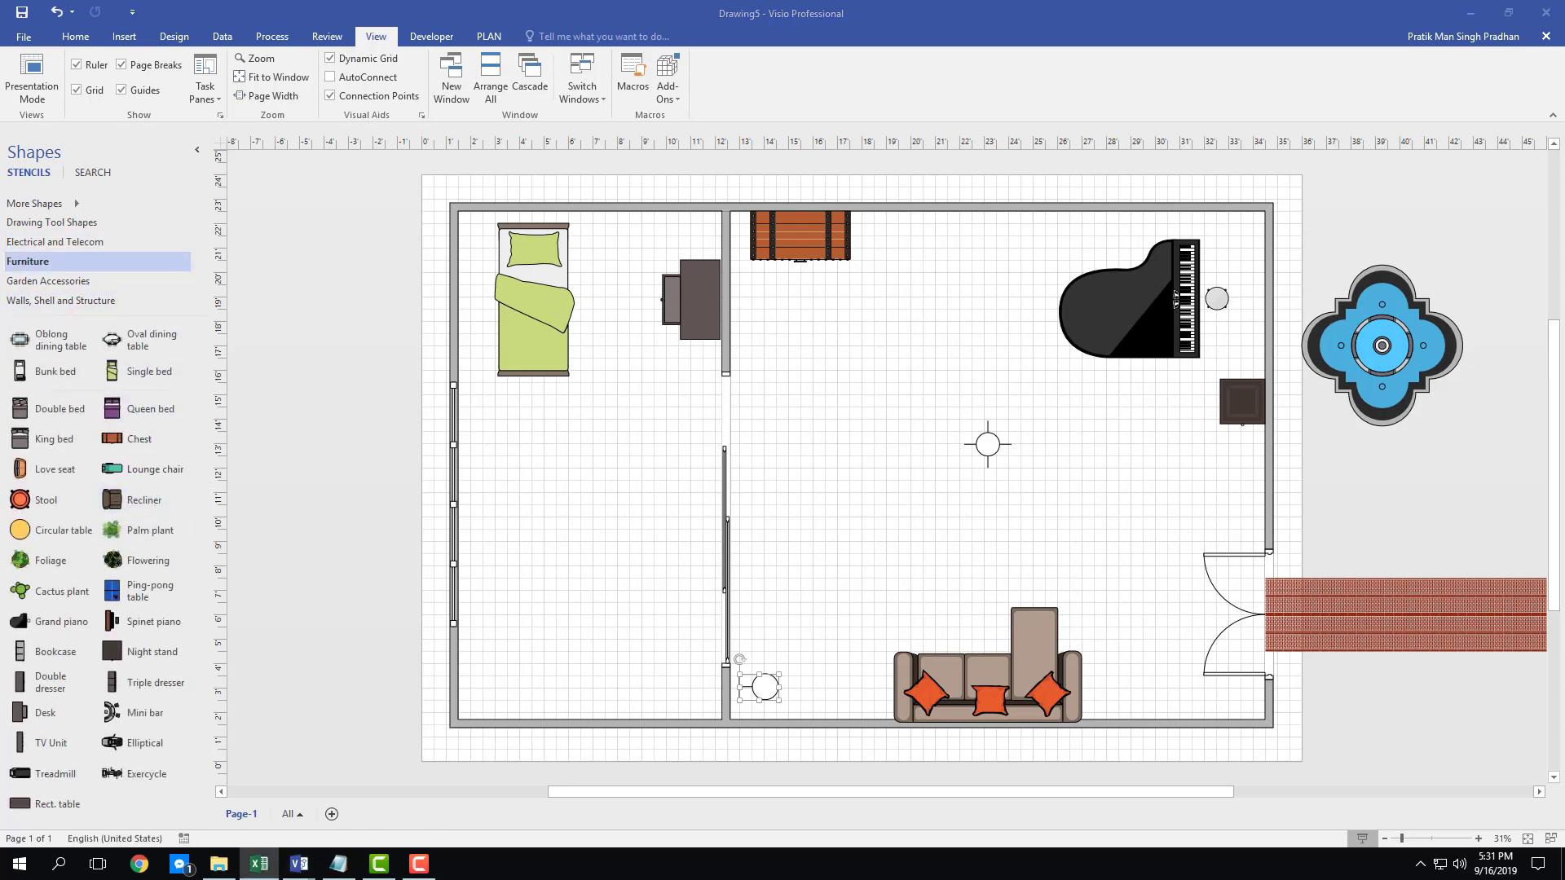